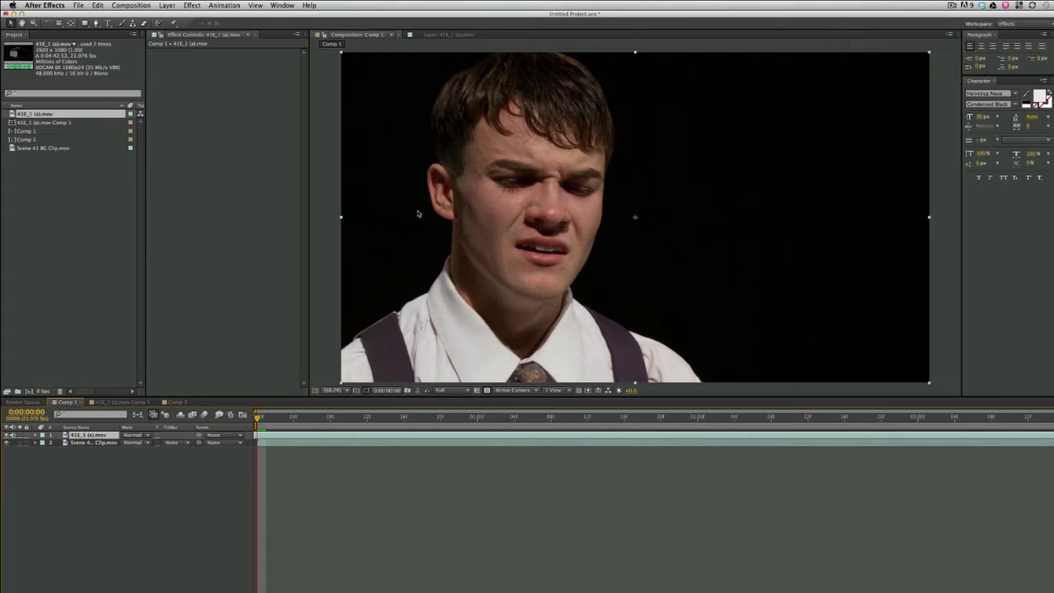
Preview the Scene 41 BC Clip.mov background plate on its own, then return to Comp 1.
{"action": "left_click", "coordinate": [41, 149]}
{"action": "double_click", "coordinate": [41, 149]}
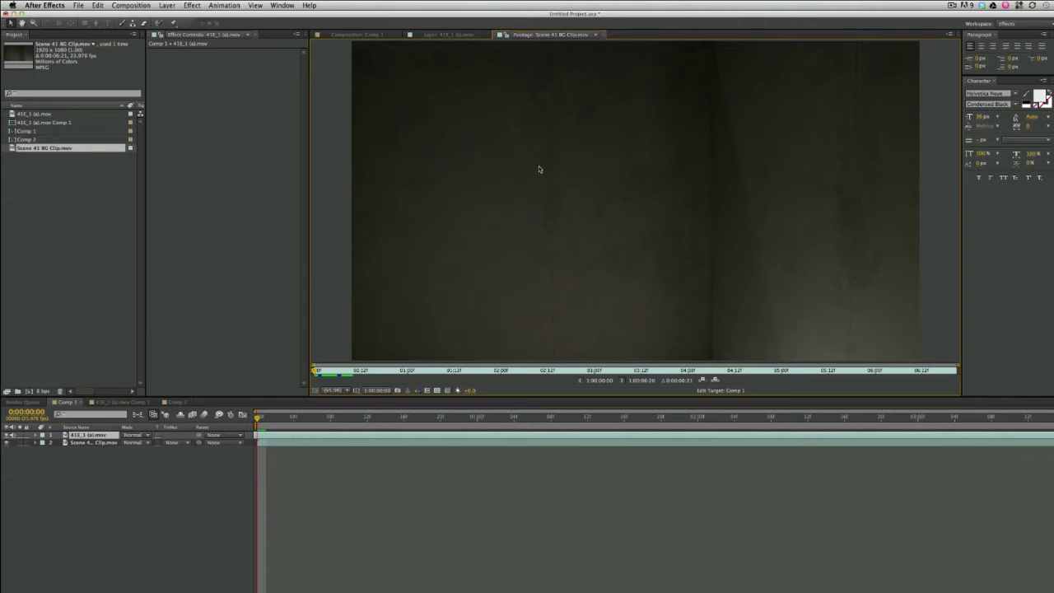
{"action": "left_click", "coordinate": [383, 34]}
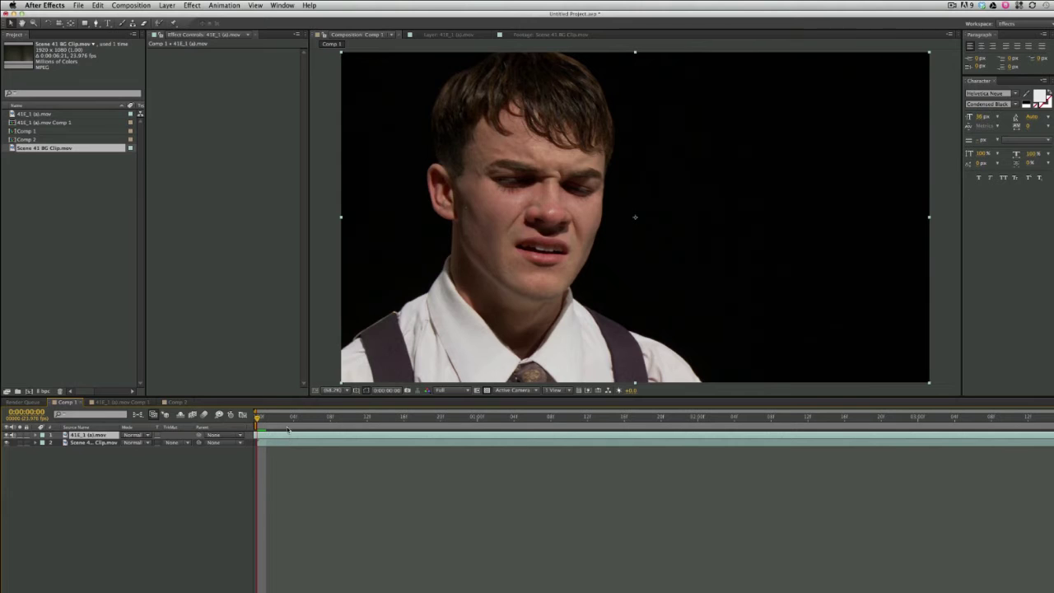
Apply Color Correction > Shadow/Highlight to the 410_1 (a).mov actor layer.
{"action": "left_click", "coordinate": [164, 7]}
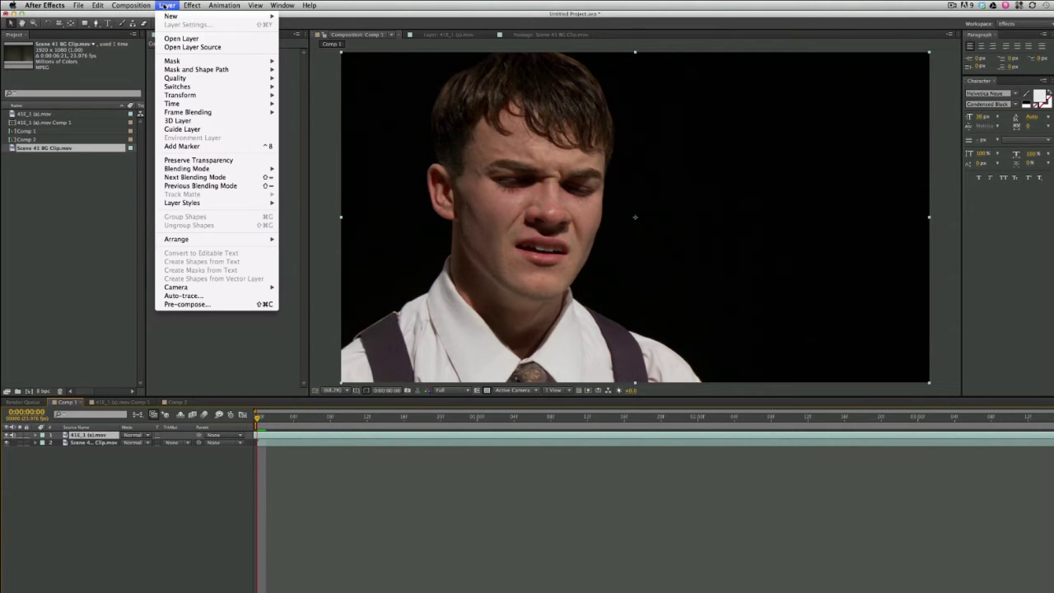
{"action": "mouse_move", "coordinate": [192, 6]}
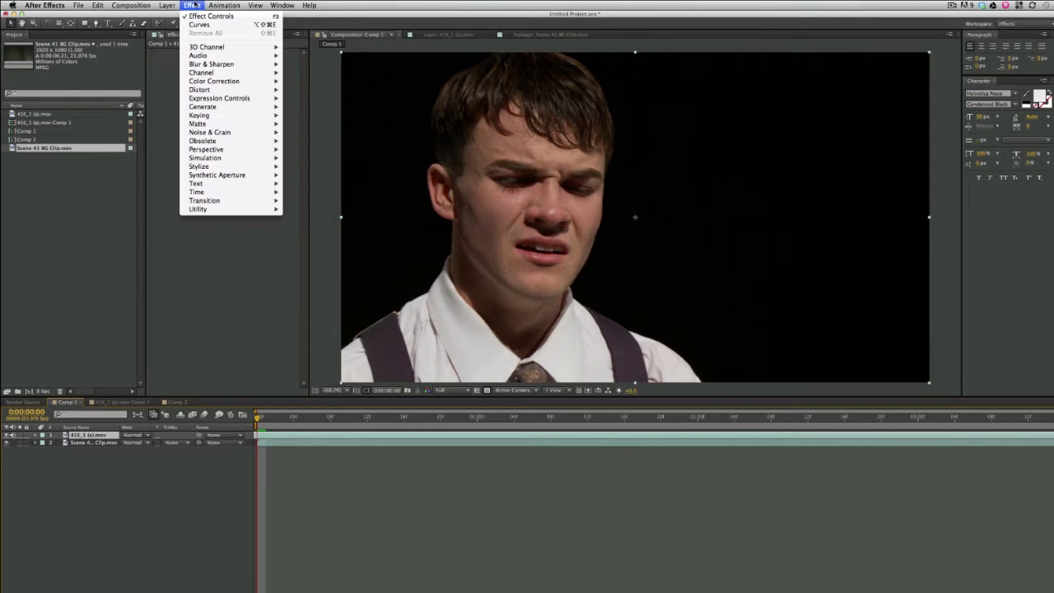
{"action": "mouse_move", "coordinate": [216, 83]}
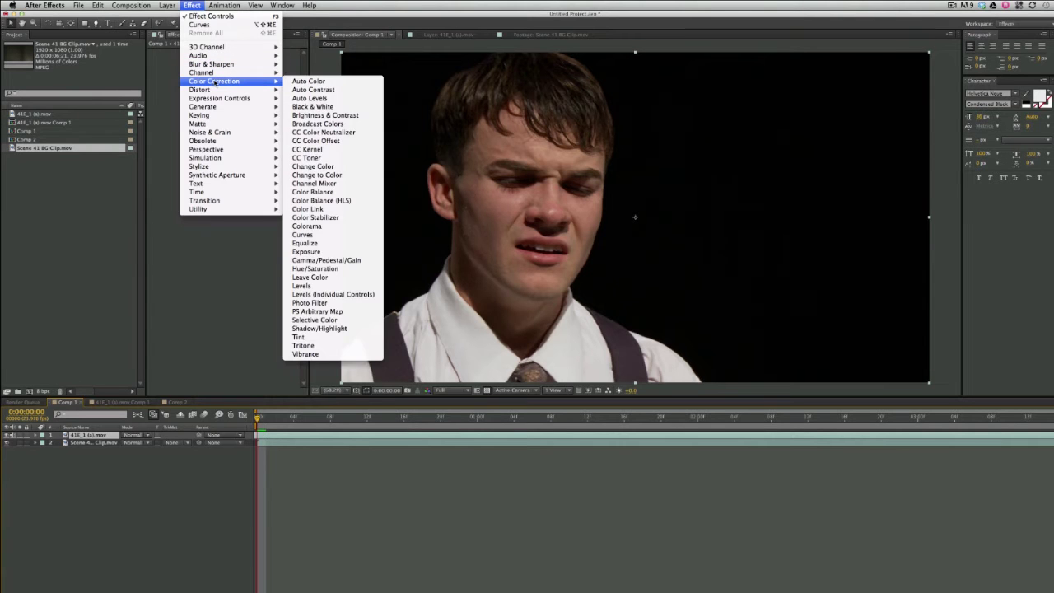
{"action": "left_click", "coordinate": [319, 329]}
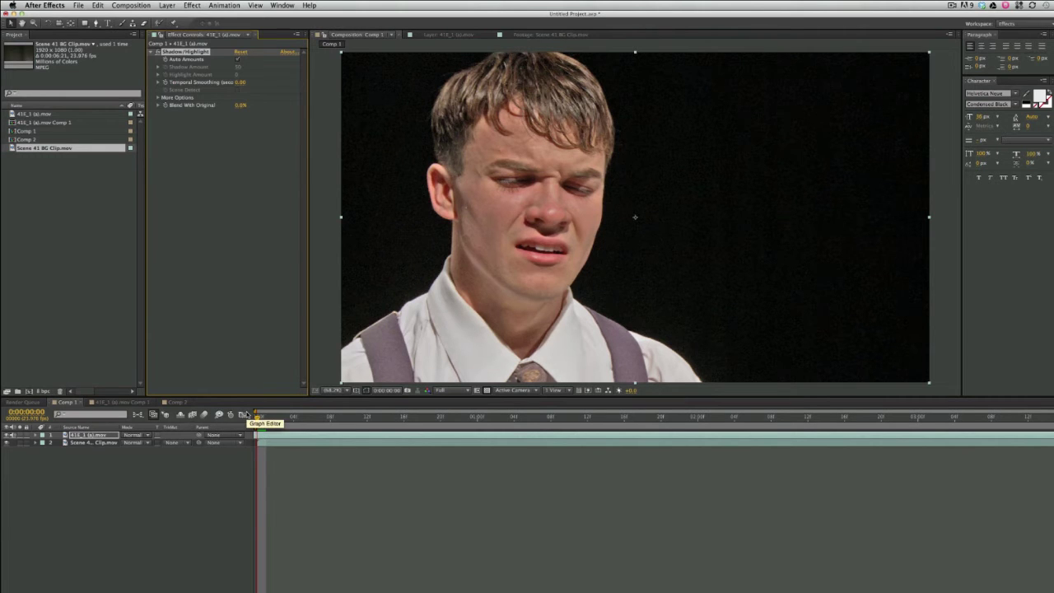
Turn off Shadow/Highlight to compare, then duplicate the top actor layer with Cmd+D.
{"action": "left_click", "coordinate": [158, 52]}
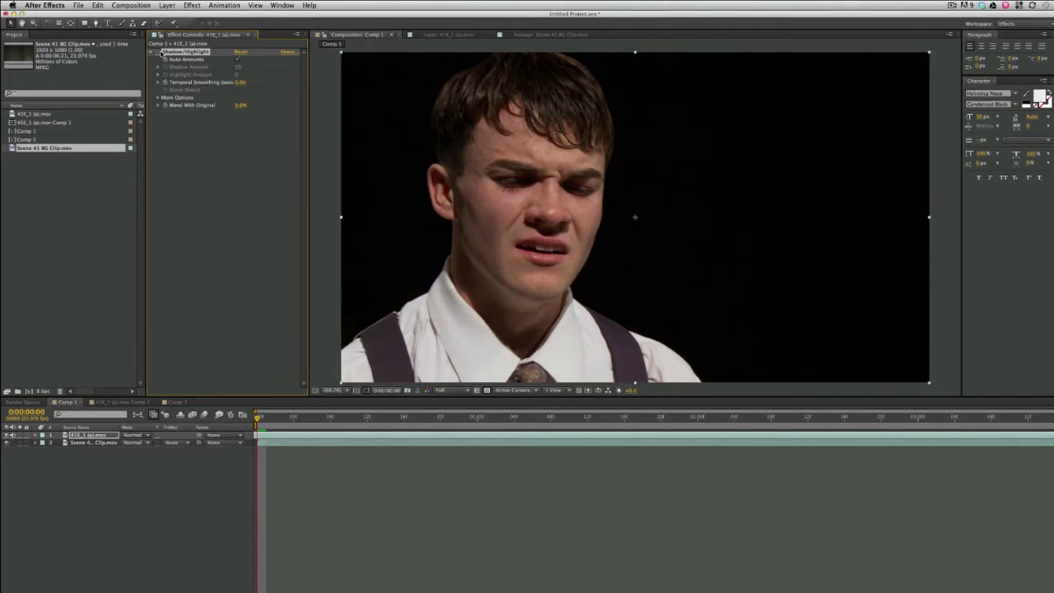
{"action": "left_click", "coordinate": [99, 461]}
{"action": "left_click", "coordinate": [102, 436]}
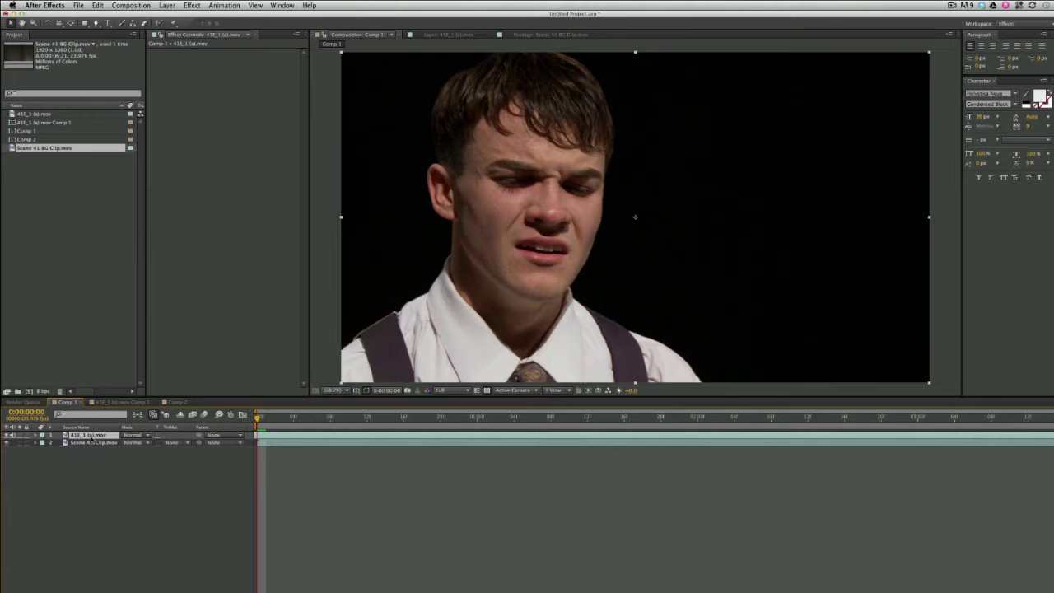
{"action": "key", "text": "super+d"}
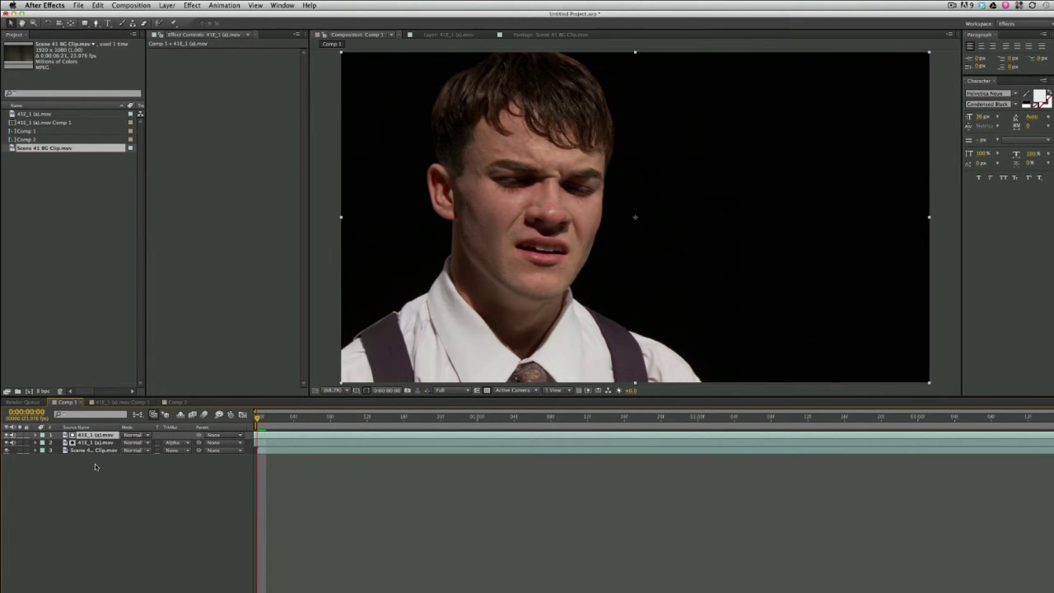
Apply Shadow/Highlight to the top actor copy and start pre-composing it.
{"action": "left_click", "coordinate": [196, 6]}
{"action": "left_click", "coordinate": [196, 25]}
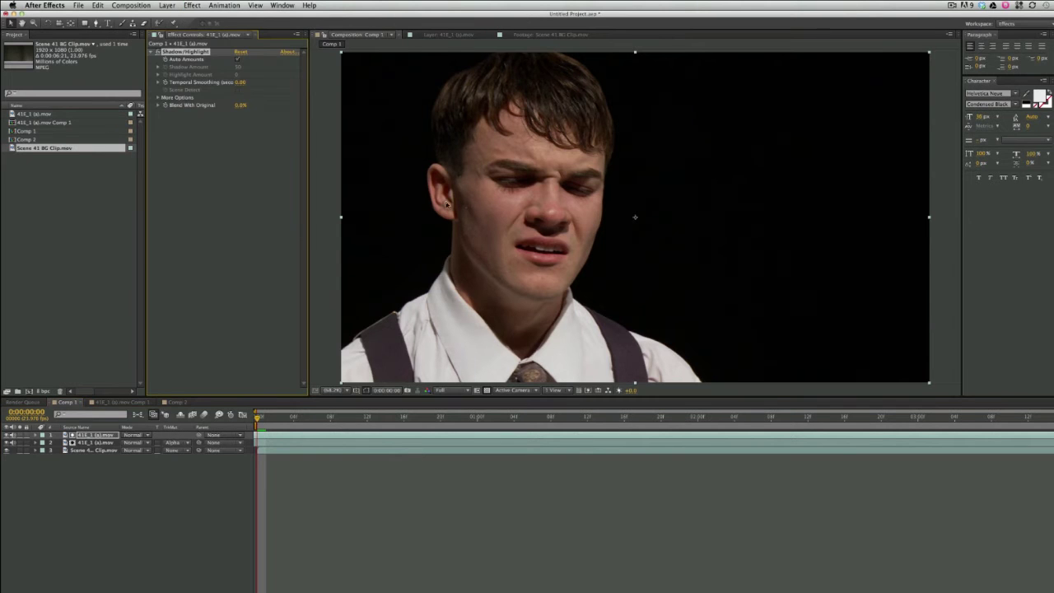
{"action": "left_click", "coordinate": [106, 482]}
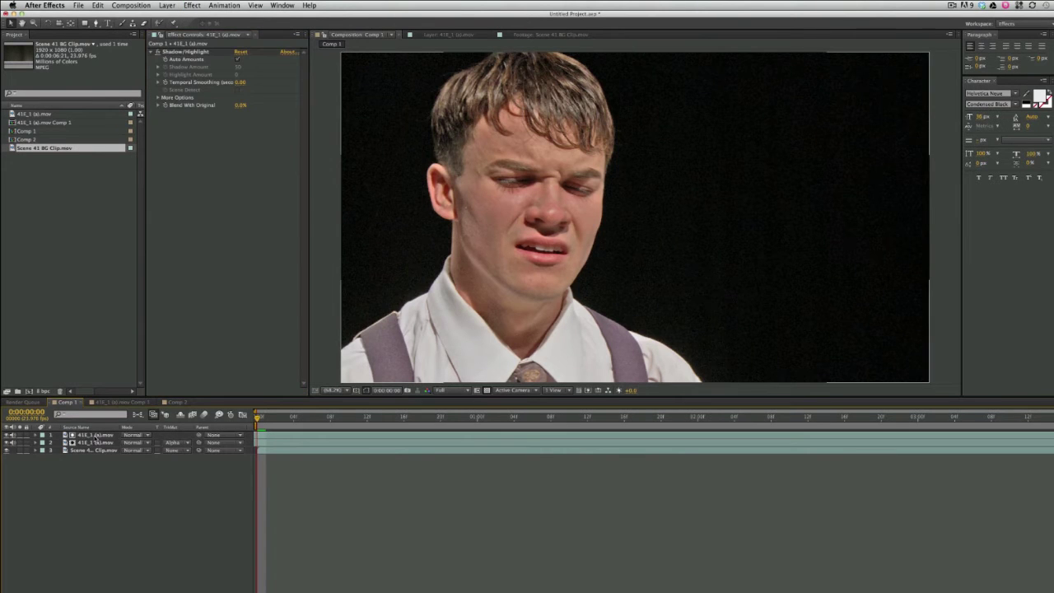
{"action": "left_click", "coordinate": [96, 435]}
{"action": "key", "text": "super+shift+c"}
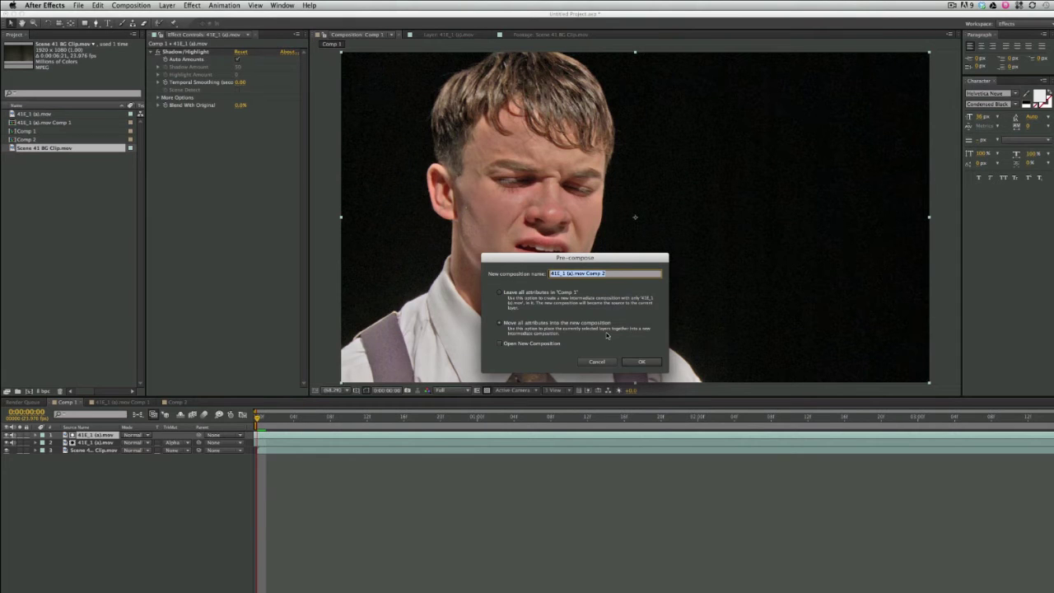
Name the new composition 'roto matte', then toggle each layer's visibility to check them.
{"action": "type", "text": "roto matte"}
{"action": "key", "text": "Return"}
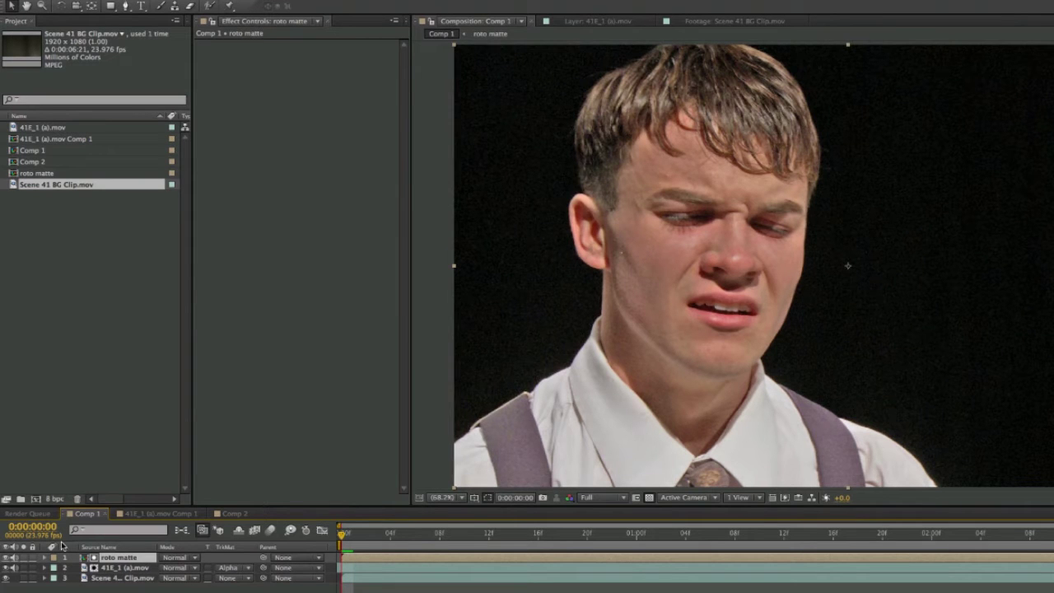
{"action": "left_click", "coordinate": [10, 558]}
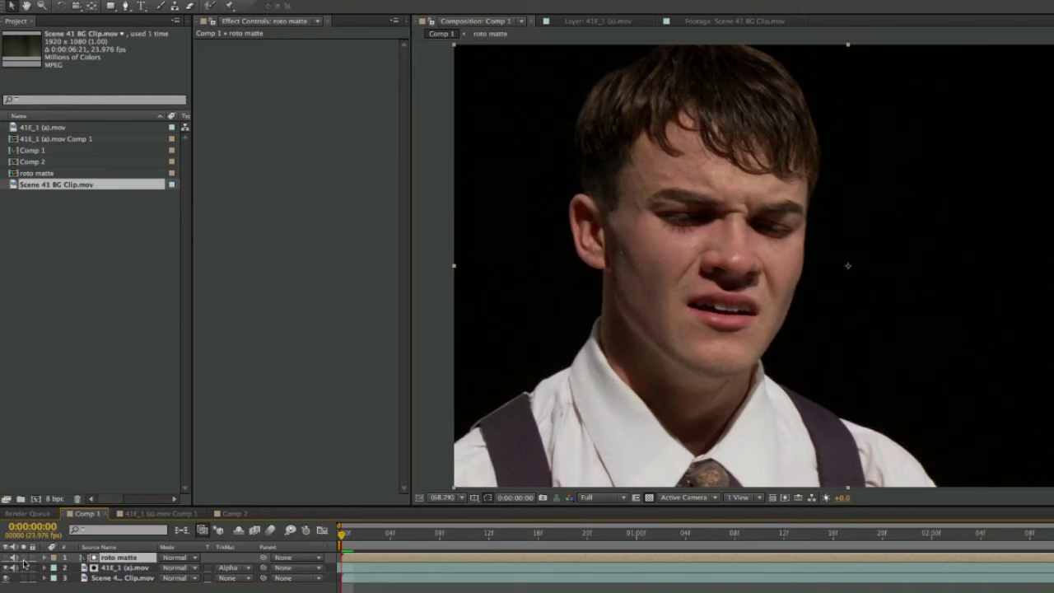
{"action": "left_click", "coordinate": [124, 567]}
{"action": "left_click", "coordinate": [7, 567]}
{"action": "left_click", "coordinate": [116, 578]}
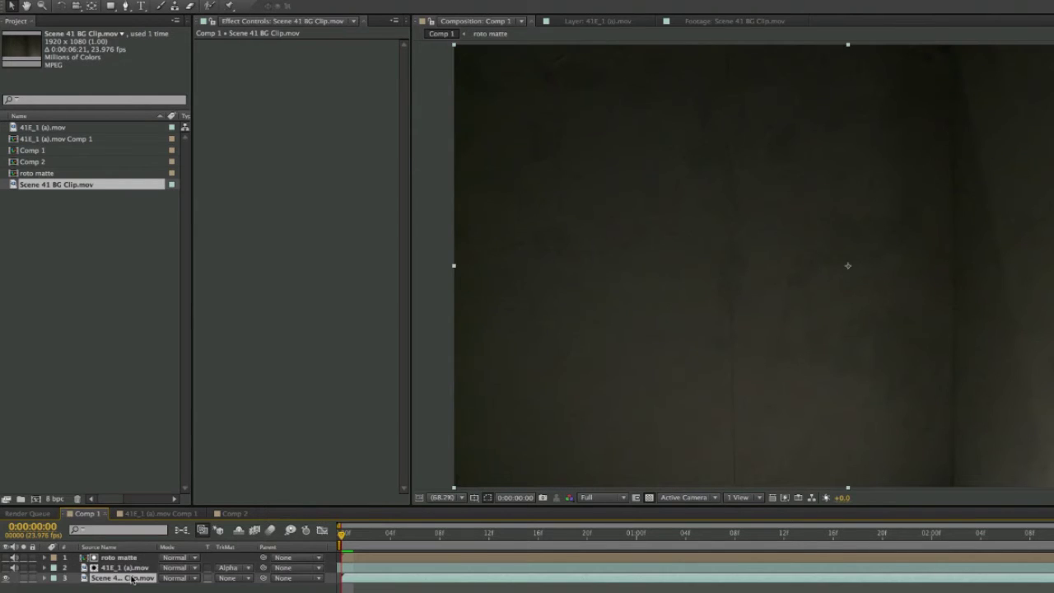
{"action": "left_click", "coordinate": [7, 567]}
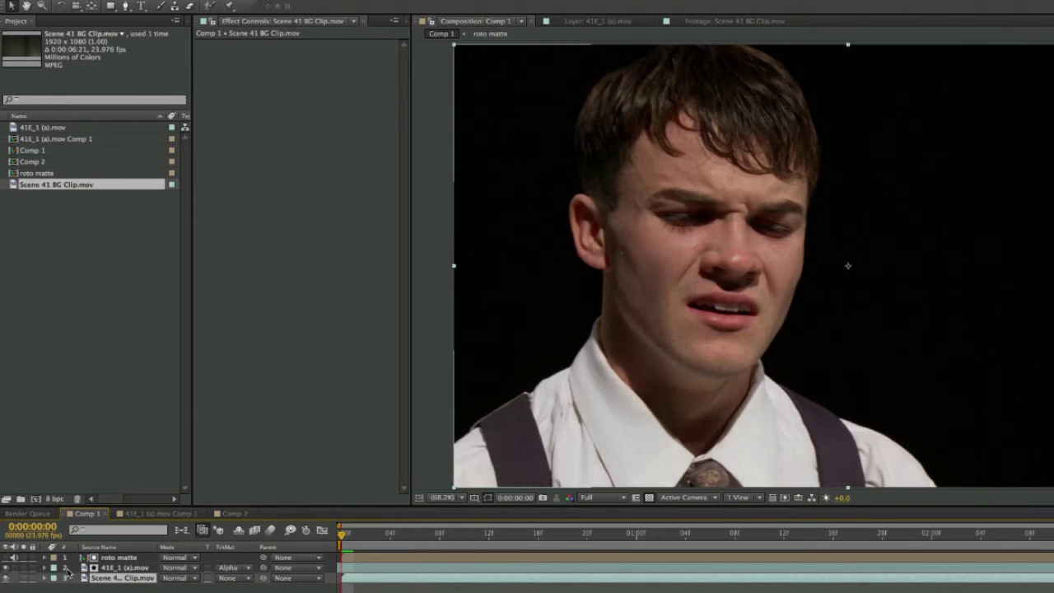
{"action": "left_click", "coordinate": [7, 557]}
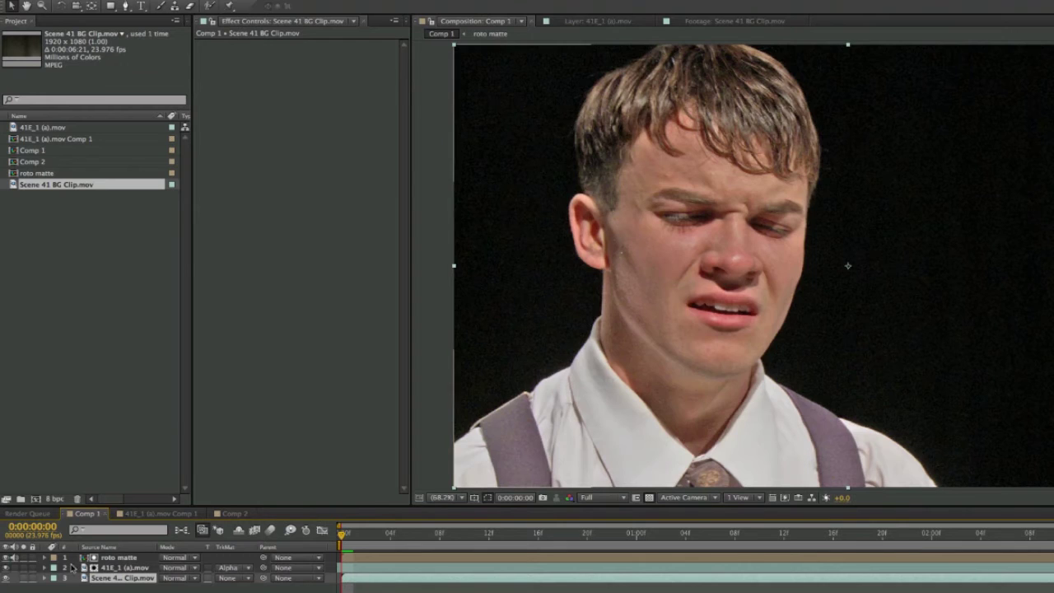
{"action": "left_click", "coordinate": [122, 557]}
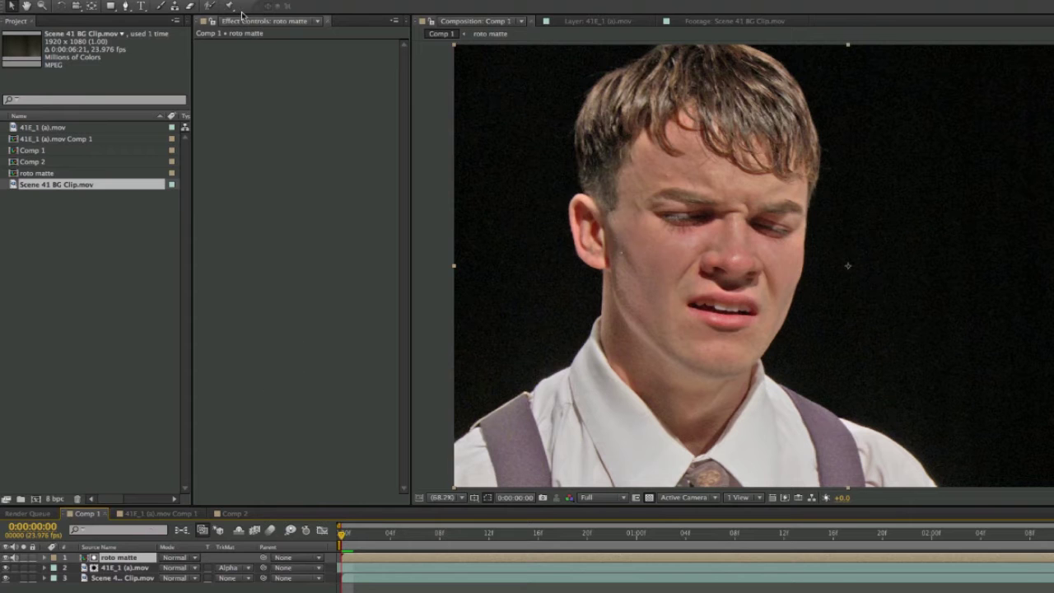
{"action": "left_click", "coordinate": [210, 6]}
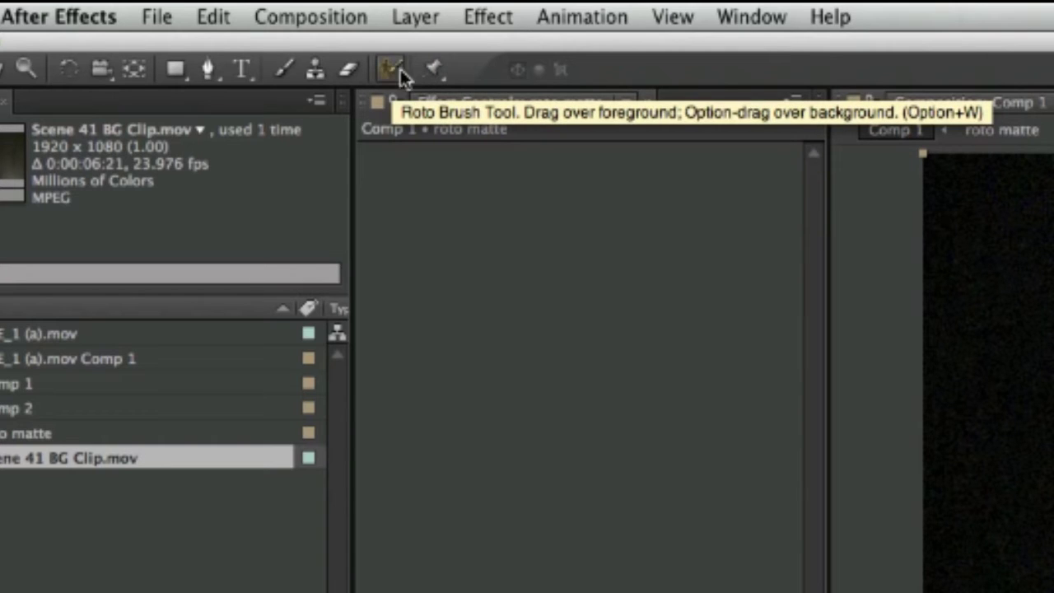
Switch to the Roto Brush tool and open the roto matte layer in its Layer viewer.
{"action": "left_click", "coordinate": [392, 71]}
{"action": "left_click", "coordinate": [390, 71]}
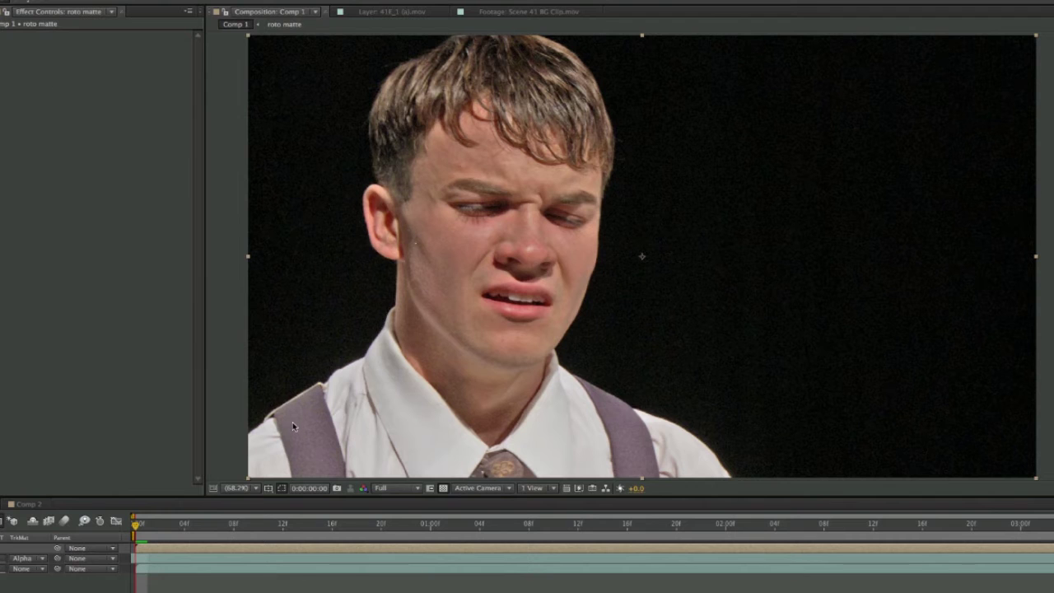
{"action": "left_click", "coordinate": [161, 550]}
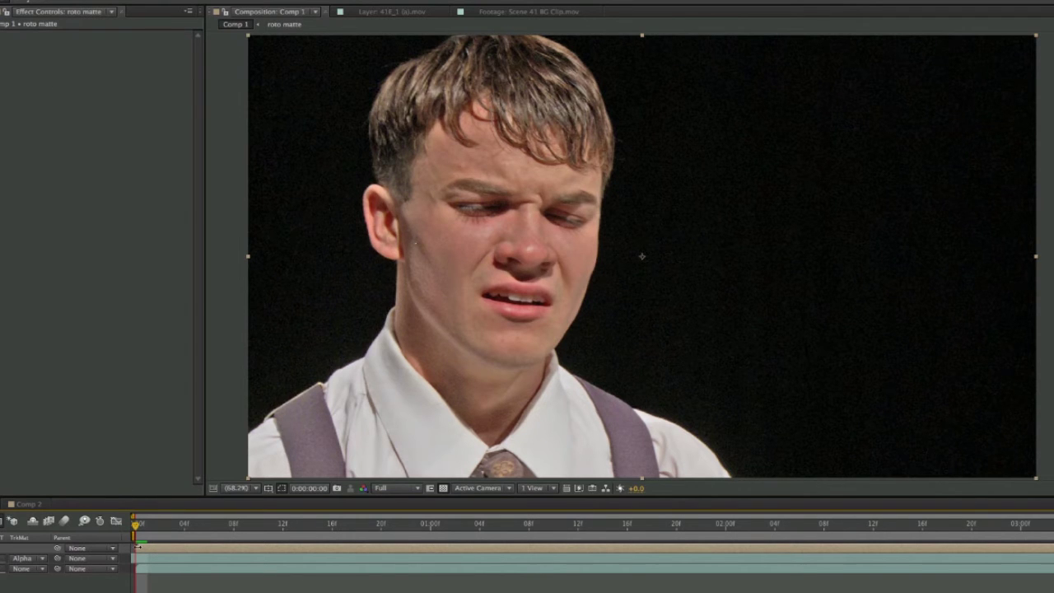
{"action": "double_click", "coordinate": [282, 444]}
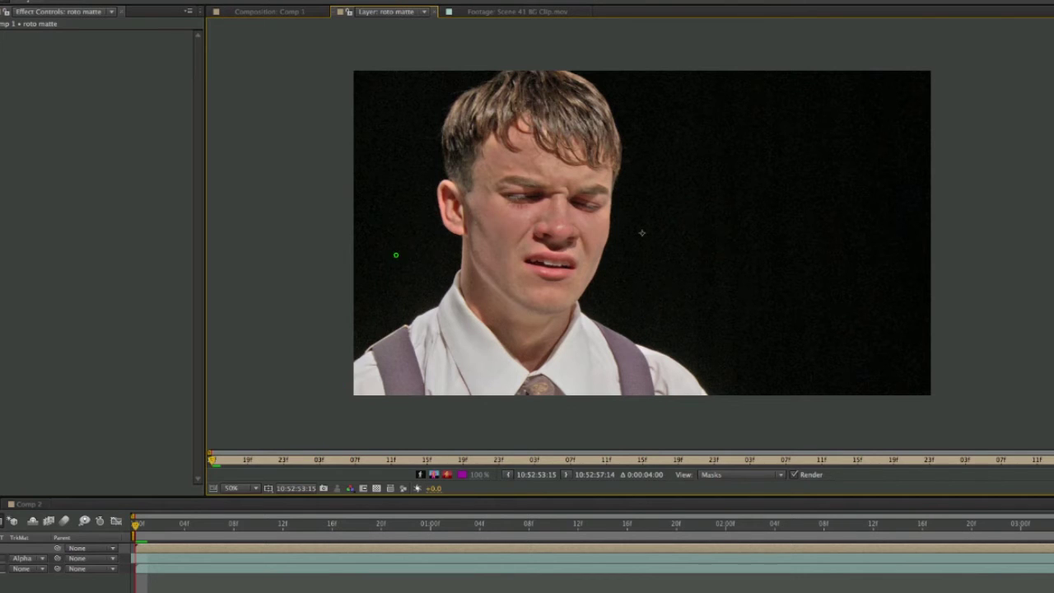
Paint a Roto Brush foreground stroke over the actor and extend it along the hair edge.
{"action": "mouse_move", "coordinate": [358, 376]}
{"action": "left_mouse_down"}
{"action": "mouse_move", "coordinate": [467, 316]}
{"action": "mouse_move", "coordinate": [491, 270]}
{"action": "mouse_move", "coordinate": [489, 218]}
{"action": "mouse_move", "coordinate": [467, 214]}
{"action": "mouse_move", "coordinate": [490, 113]}
{"action": "mouse_move", "coordinate": [544, 99]}
{"action": "mouse_move", "coordinate": [574, 118]}
{"action": "mouse_move", "coordinate": [581, 173]}
{"action": "mouse_move", "coordinate": [548, 298]}
{"action": "mouse_move", "coordinate": [677, 387]}
{"action": "mouse_move", "coordinate": [504, 376]}
{"action": "mouse_move", "coordinate": [367, 384]}
{"action": "left_mouse_up"}
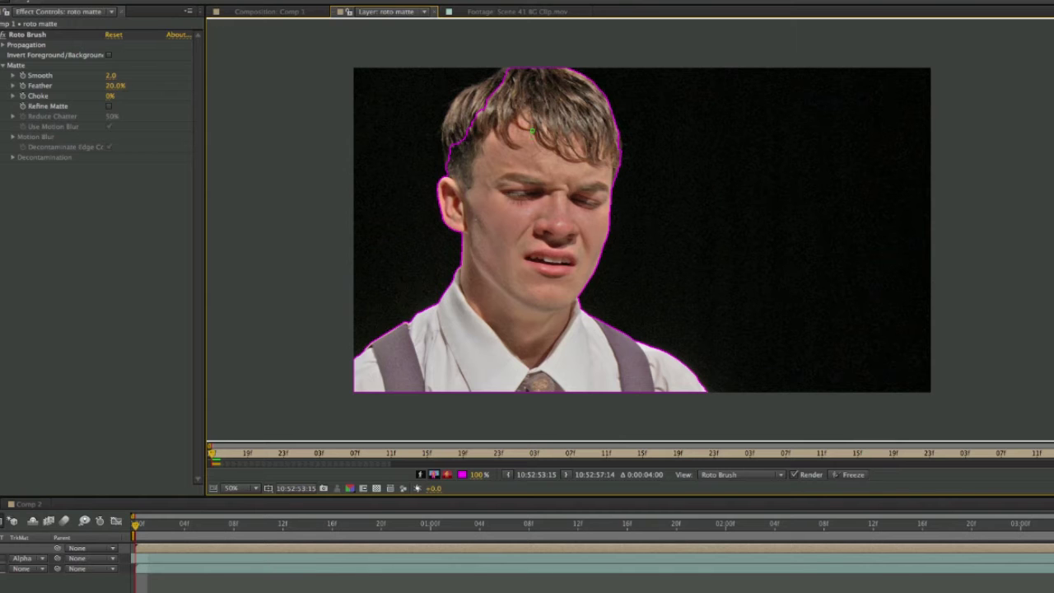
{"action": "scroll", "coordinate": [531, 140], "scroll_direction": "up", "scroll_amount": 4}
{"action": "left_click_drag", "start_coordinate": [414, 106], "coordinate": [450, 255]}
{"action": "mouse_move", "coordinate": [651, 194]}
{"action": "left_mouse_down"}
{"action": "mouse_move", "coordinate": [634, 121]}
{"action": "mouse_move", "coordinate": [776, 301]}
{"action": "mouse_move", "coordinate": [864, 134]}
{"action": "left_mouse_up"}
{"action": "mouse_move", "coordinate": [512, 358]}
{"action": "left_mouse_down"}
{"action": "mouse_move", "coordinate": [510, 268]}
{"action": "mouse_move", "coordinate": [528, 175]}
{"action": "mouse_move", "coordinate": [531, 183]}
{"action": "left_mouse_up"}
Add the upper-left hairline to the matte, then zoom back out and recentre the actor.
{"action": "left_click_drag", "start_coordinate": [584, 146], "coordinate": [572, 205]}
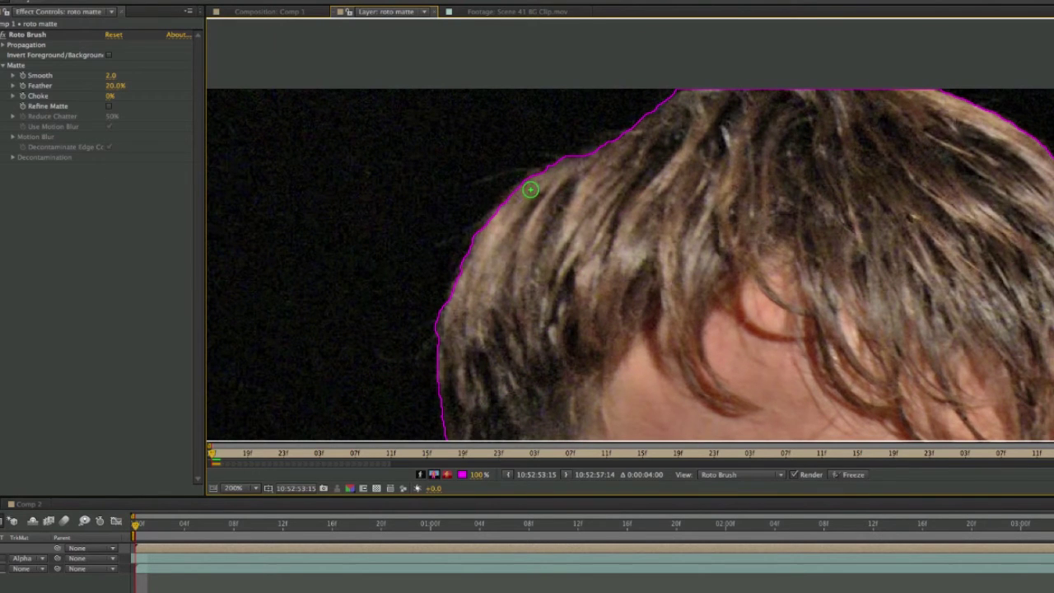
{"action": "left_click_drag", "start_coordinate": [530, 190], "coordinate": [583, 159]}
{"action": "mouse_move", "coordinate": [597, 249]}
{"action": "left_mouse_down"}
{"action": "mouse_move", "coordinate": [551, 189]}
{"action": "mouse_move", "coordinate": [480, 134]}
{"action": "mouse_move", "coordinate": [459, 207]}
{"action": "left_mouse_up"}
{"action": "mouse_move", "coordinate": [396, 151]}
{"action": "left_mouse_down"}
{"action": "mouse_move", "coordinate": [398, 123]}
{"action": "mouse_move", "coordinate": [419, 105]}
{"action": "left_mouse_up"}
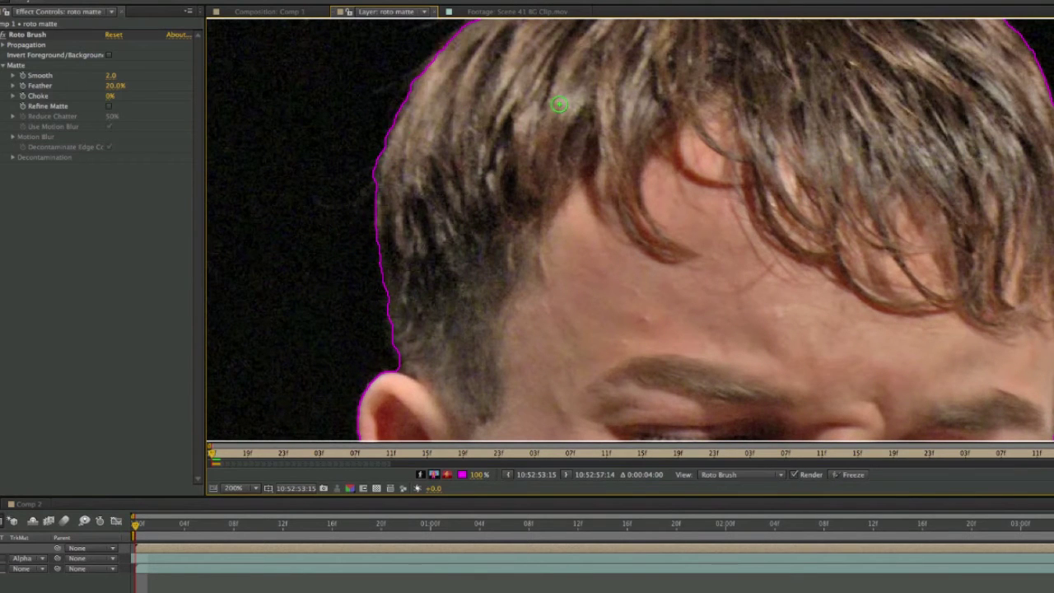
{"action": "key", "text": "comma"}
{"action": "key", "text": "comma"}
{"action": "key", "text": "comma"}
{"action": "left_click_drag", "start_coordinate": [658, 231], "coordinate": [507, 107]}
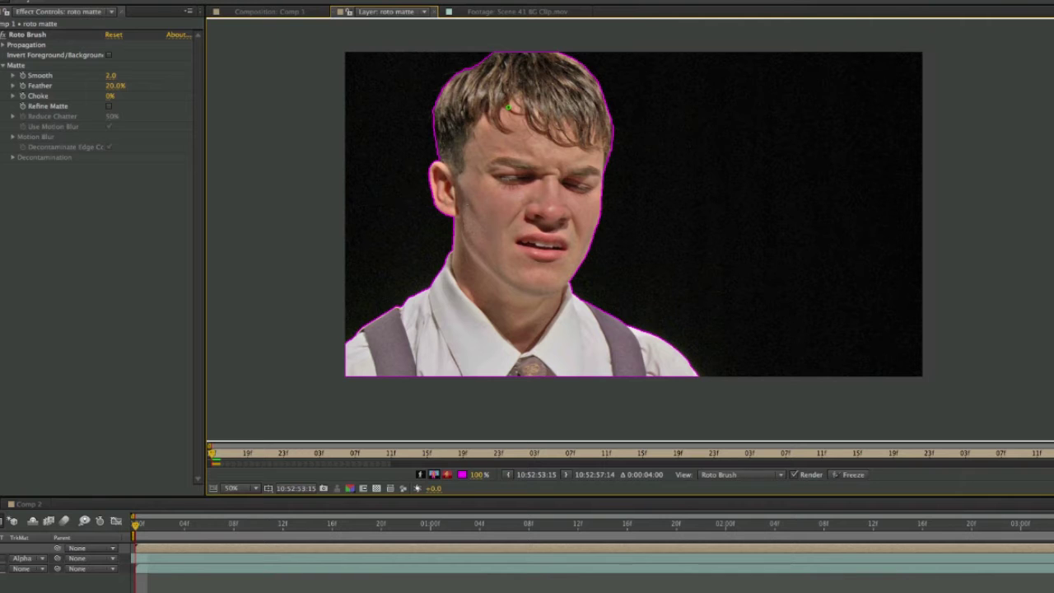
Step forward three frames to propagate the matte and zoom in on the head.
{"action": "key", "text": "Page_Down"}
{"action": "key", "text": "Page_Down"}
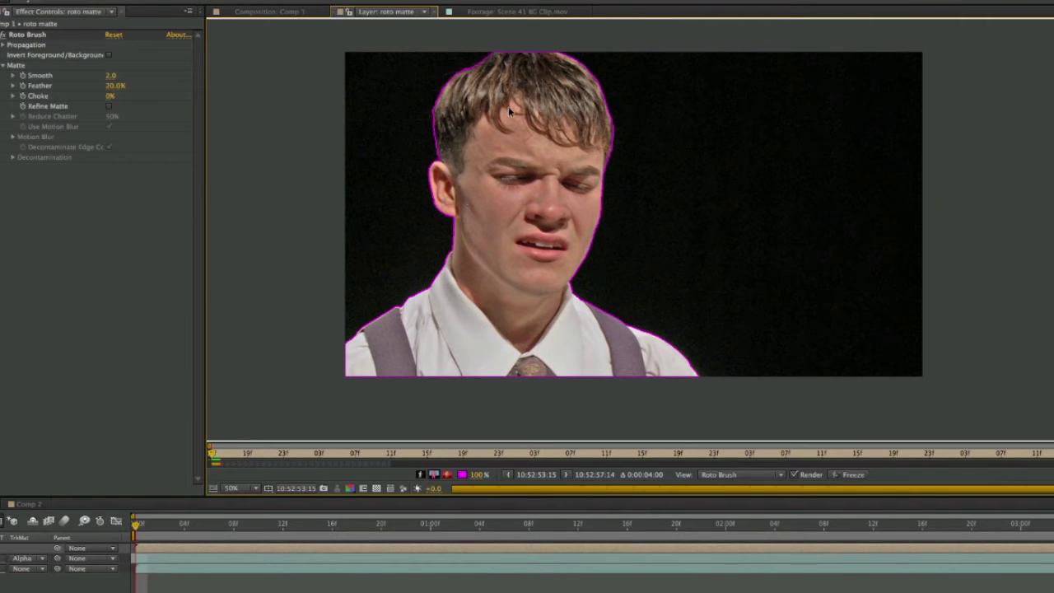
{"action": "key", "text": "Page_Down"}
{"action": "key", "text": "Page_Down"}
{"action": "key", "text": "Page_Down"}
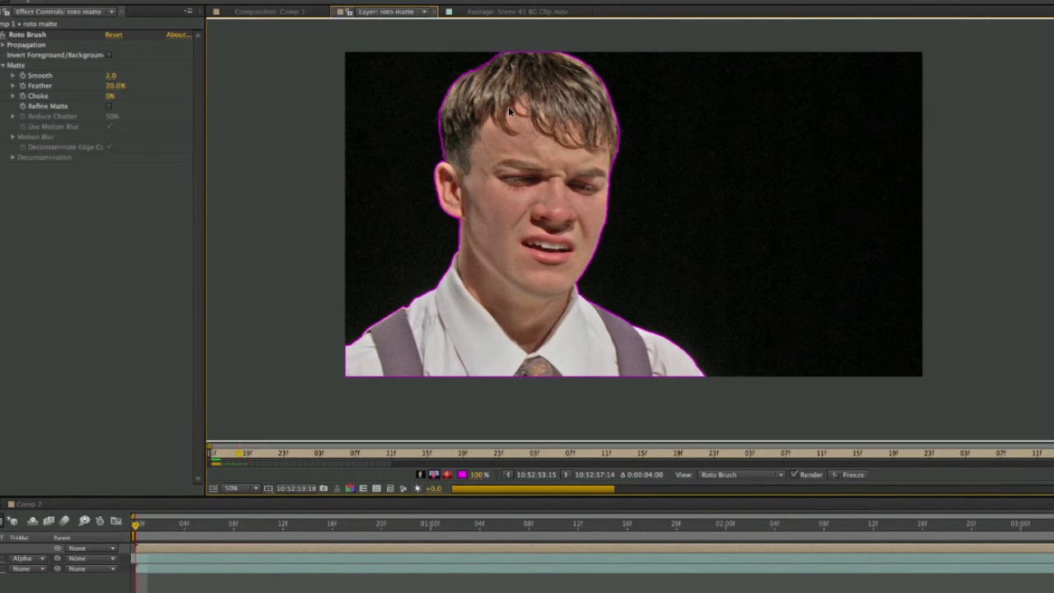
{"action": "key", "text": "Page_Down"}
{"action": "key", "text": "Page_Down"}
{"action": "key", "text": "Page_Down"}
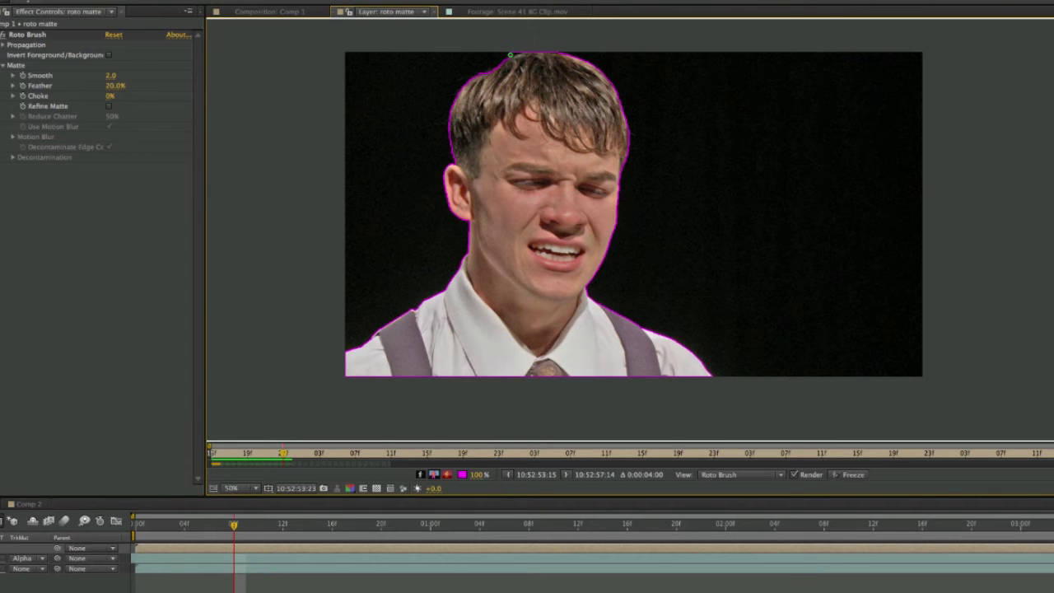
{"action": "scroll", "coordinate": [509, 55], "scroll_direction": "up", "scroll_amount": 6}
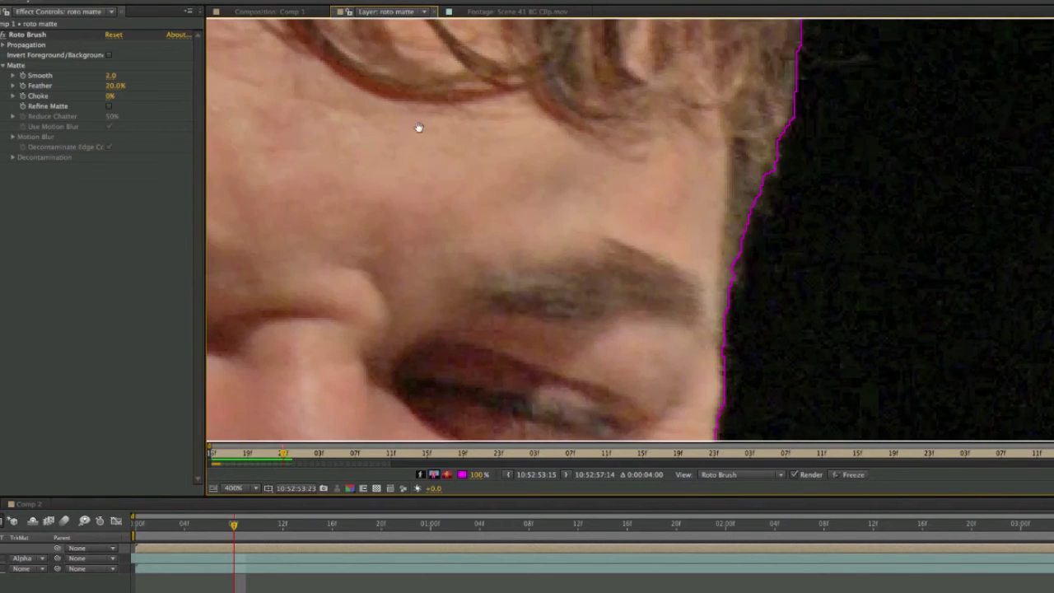
{"action": "left_click_drag", "start_coordinate": [418, 128], "coordinate": [554, 369]}
{"action": "mouse_move", "coordinate": [478, 57]}
{"action": "left_mouse_down"}
{"action": "mouse_move", "coordinate": [478, 157]}
{"action": "mouse_move", "coordinate": [567, 271]}
{"action": "left_mouse_up"}
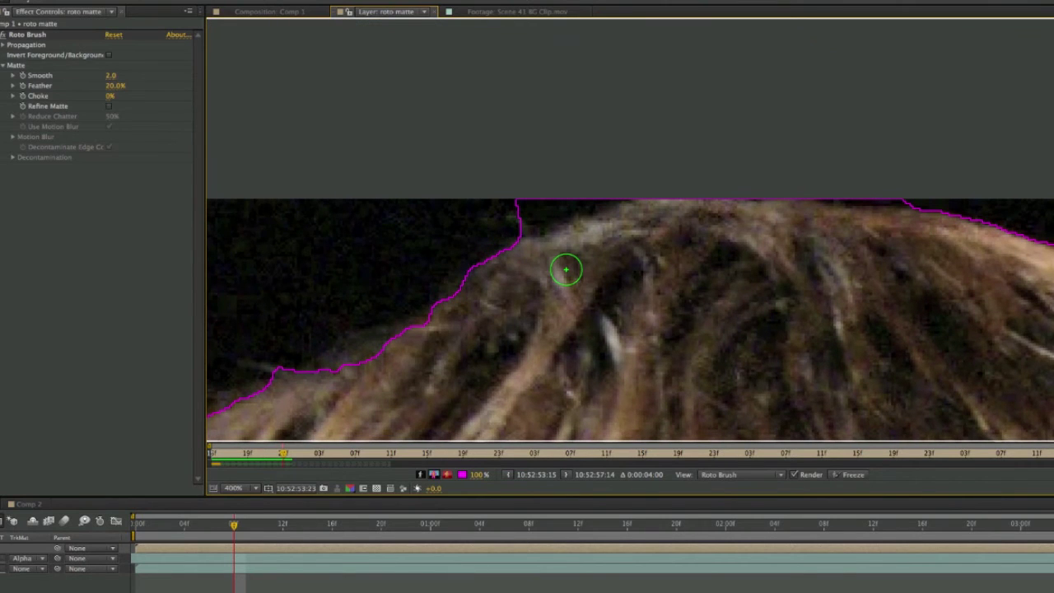
Recheck nearby frames and Alt-paint a subtract stroke along the top of the hair.
{"action": "key", "text": "Page_Up"}
{"action": "key", "text": "Page_Up"}
{"action": "key", "text": "Page_Up"}
{"action": "key", "text": "Page_Up"}
{"action": "key", "text": "Page_Up"}
{"action": "key", "text": "Page_Up"}
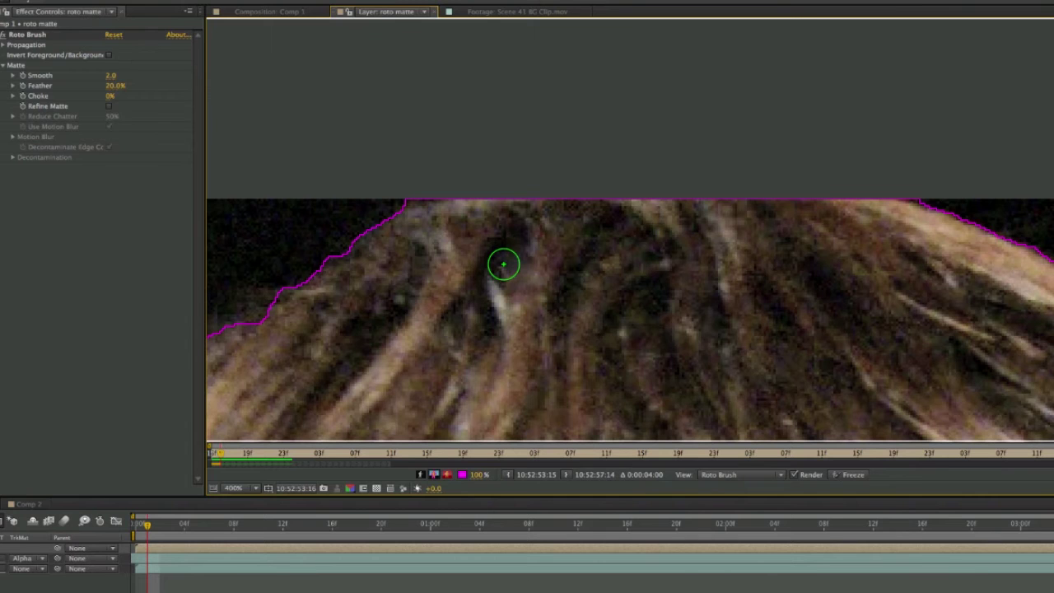
{"action": "key", "text": "Page_Down"}
{"action": "key", "text": "Page_Down"}
{"action": "key", "text": "Page_Down"}
{"action": "key", "text": "Page_Down"}
{"action": "key", "text": "Page_Down"}
{"action": "key", "text": "Page_Down"}
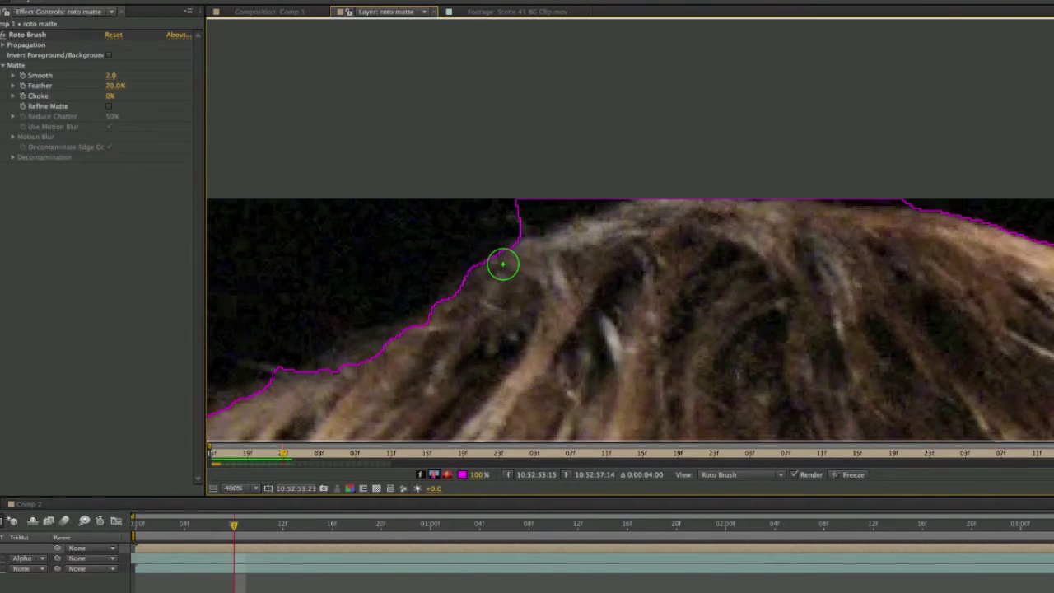
{"action": "key", "text": "Page_Up"}
{"action": "key", "text": "Page_Up"}
{"action": "key", "text": "Page_Up"}
{"action": "key", "text": "Page_Up"}
{"action": "key", "text": "Page_Up"}
{"action": "key", "text": "Page_Up"}
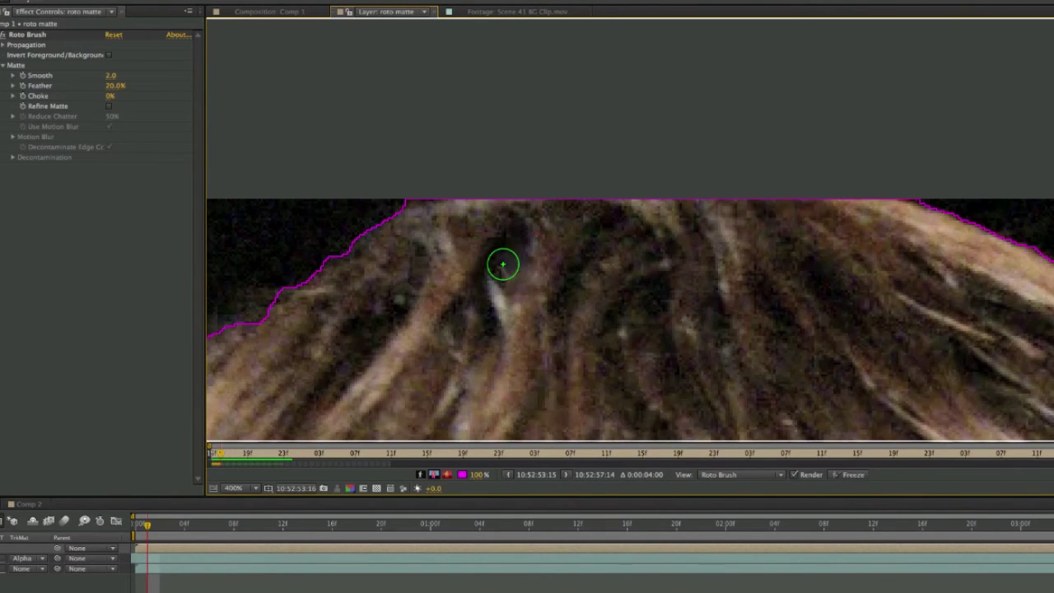
{"action": "key", "text": "Page_Down"}
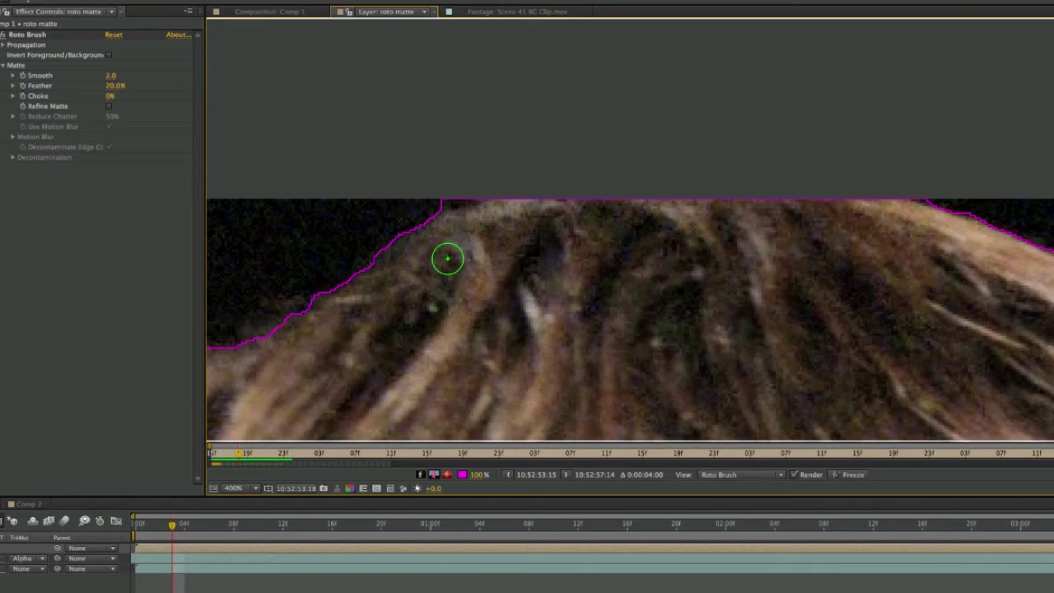
{"action": "key", "text": "alt"}
{"action": "mouse_move", "coordinate": [423, 202]}
{"action": "left_mouse_down"}
{"action": "mouse_move", "coordinate": [445, 205]}
{"action": "mouse_move", "coordinate": [492, 169]}
{"action": "left_mouse_up"}
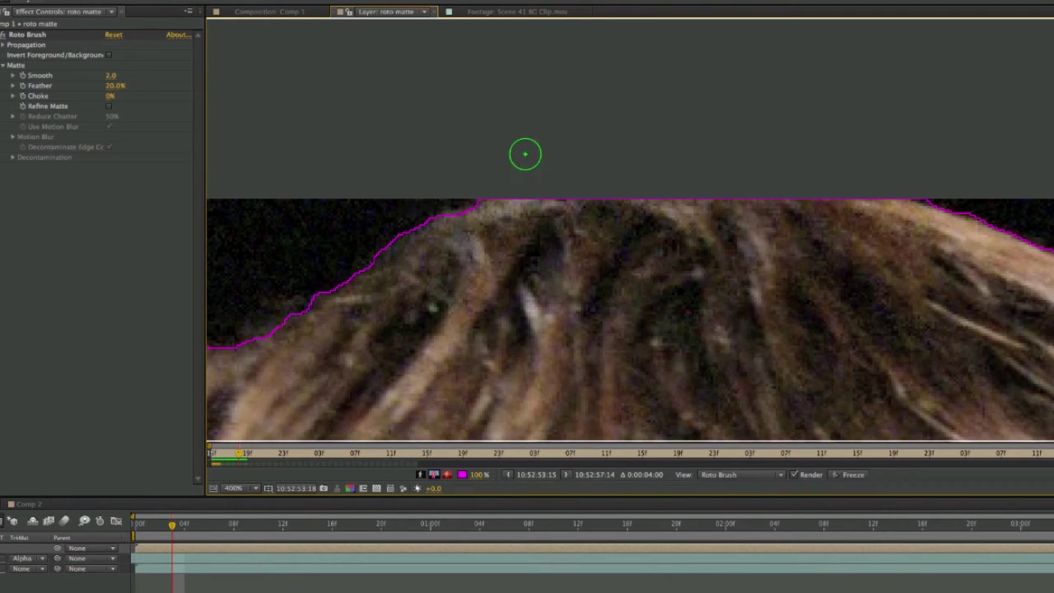
Advance and step back through frames to propagate and review the refined matte.
{"action": "key", "text": "Page_Down"}
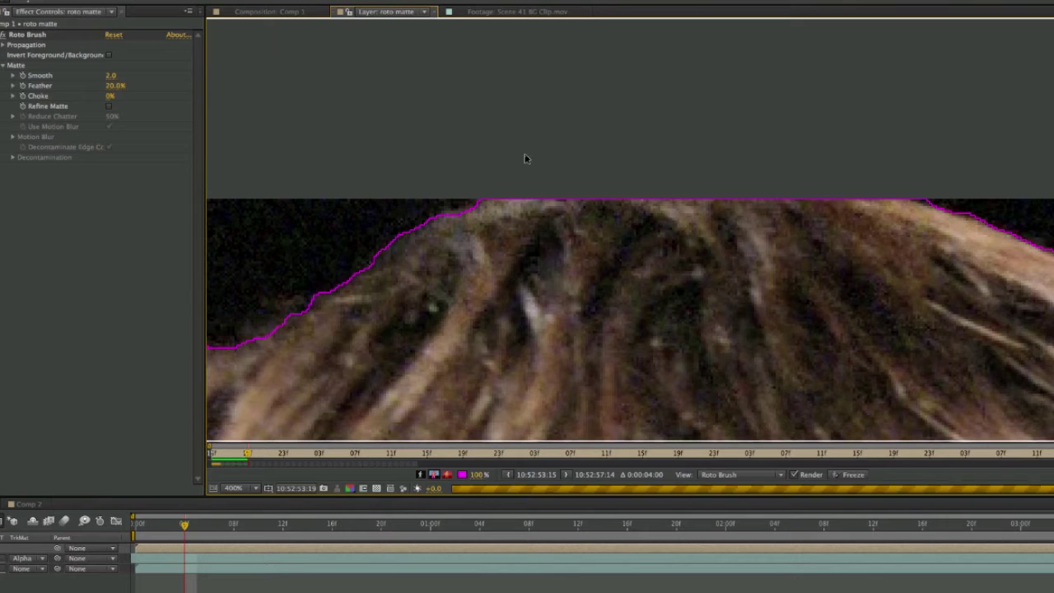
{"action": "key", "text": "Page_Down"}
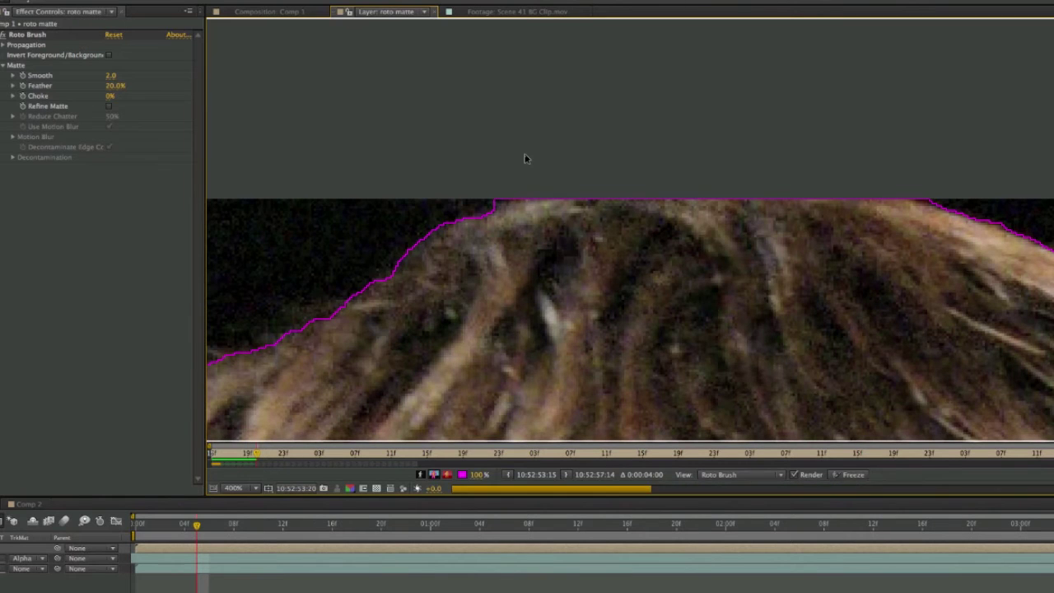
{"action": "scroll", "coordinate": [527, 181], "scroll_direction": "down", "scroll_amount": 6}
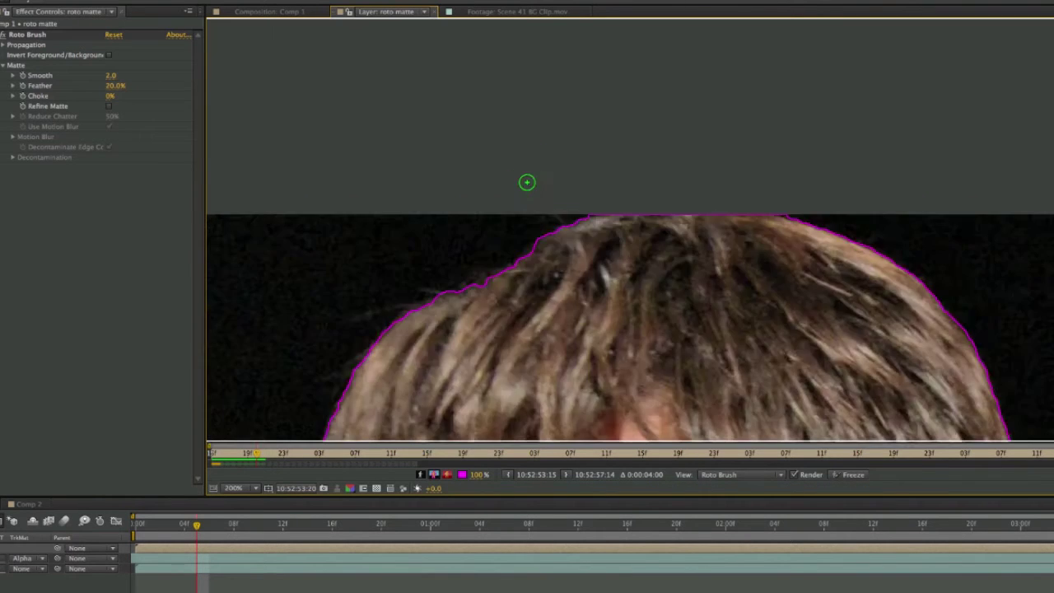
{"action": "left_click_drag", "start_coordinate": [637, 303], "coordinate": [528, 155]}
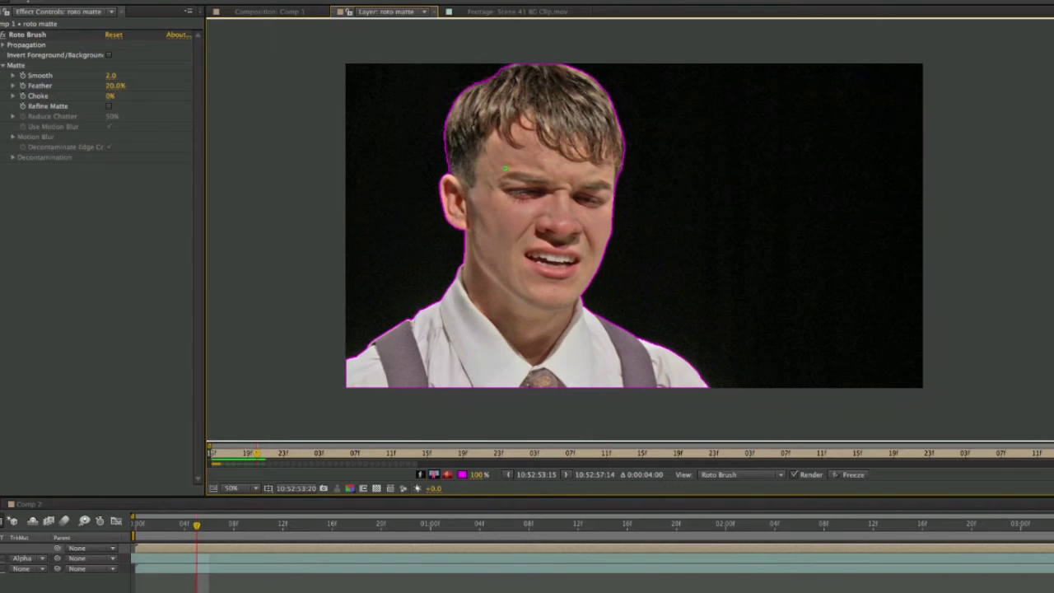
{"action": "key", "text": "Page_Down"}
{"action": "key", "text": "Page_Down"}
{"action": "key", "text": "Page_Down"}
{"action": "key", "text": "Page_Down"}
{"action": "key", "text": "Page_Down"}
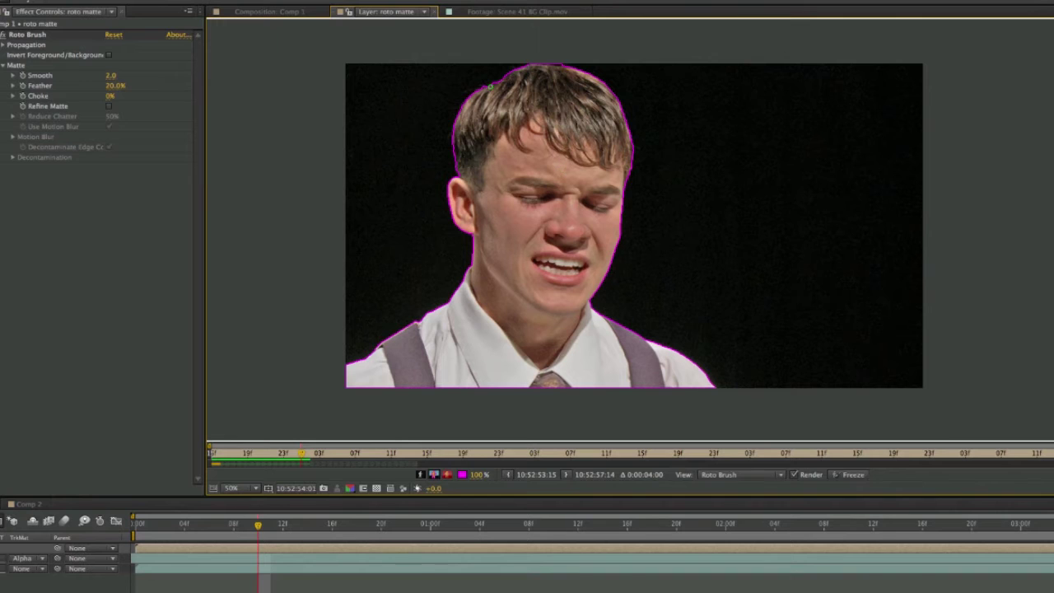
{"action": "key", "text": "Page_Down"}
{"action": "key", "text": "Page_Down"}
{"action": "key", "text": "Page_Down"}
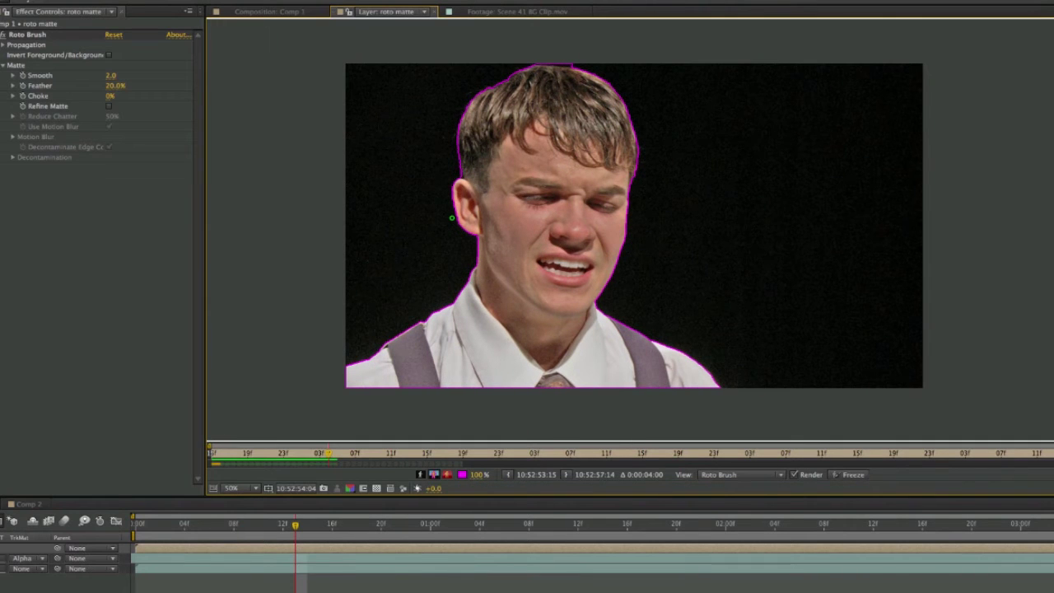
{"action": "key", "text": "Page_Up"}
{"action": "key", "text": "Page_Up"}
{"action": "key", "text": "Page_Up"}
{"action": "key", "text": "Page_Up"}
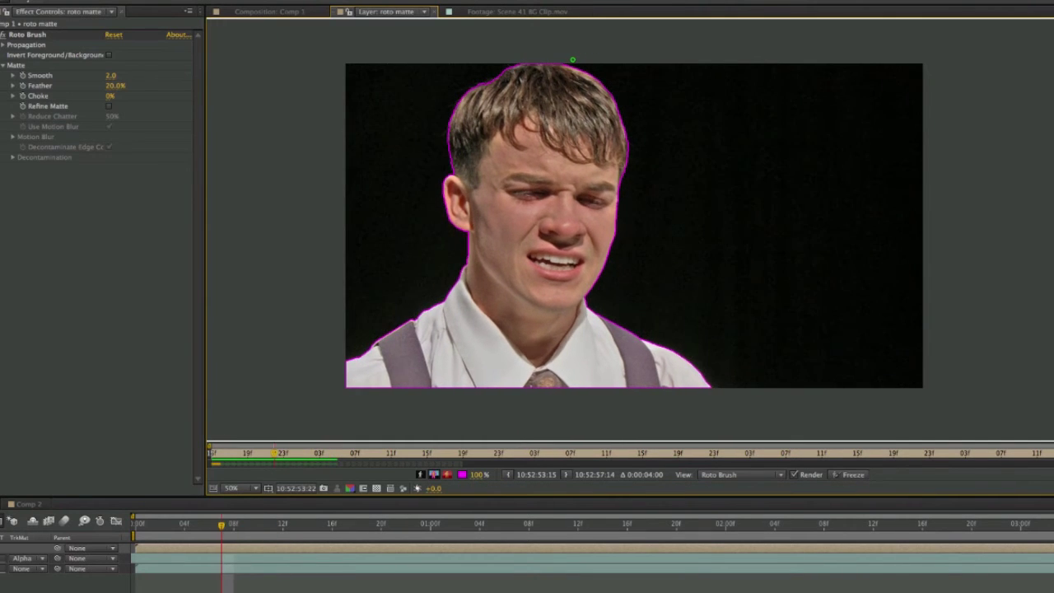
{"action": "key", "text": "Page_Down"}
{"action": "key", "text": "Page_Down"}
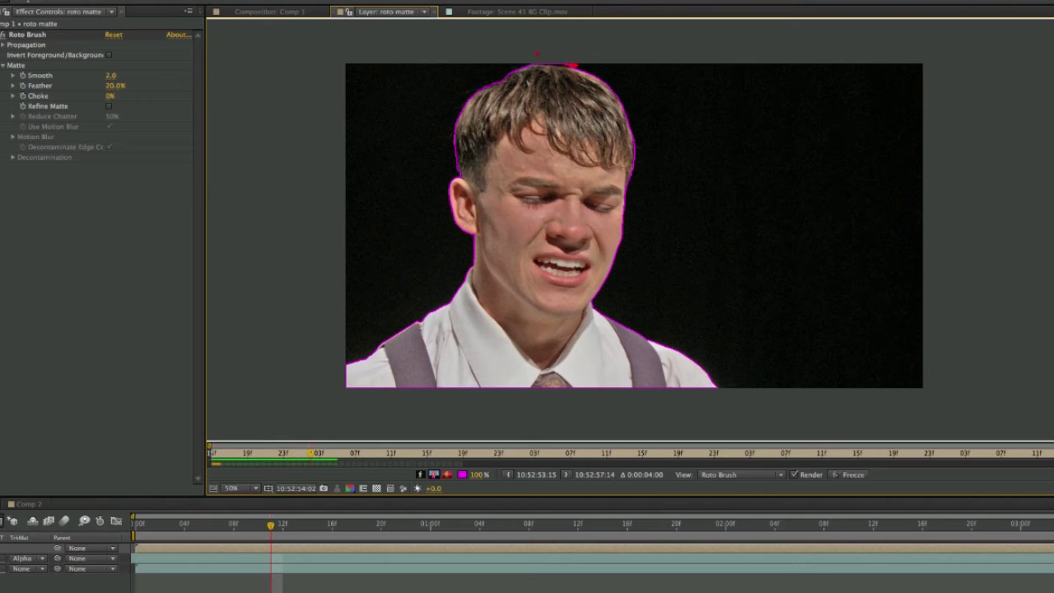
{"action": "key", "text": "Page_Up"}
{"action": "key", "text": "Page_Up"}
{"action": "key", "text": "Page_Up"}
{"action": "key", "text": "Page_Up"}
{"action": "key", "text": "Page_Down"}
{"action": "key", "text": "Page_Down"}
{"action": "key", "text": "Page_Down"}
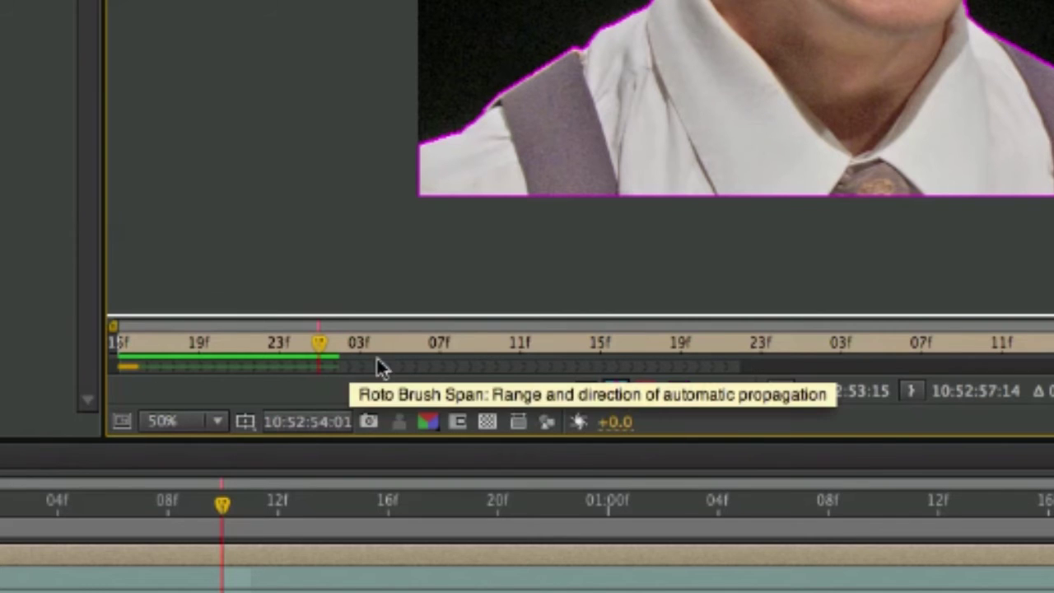
Move to frame 10:52:55:04 and drag the Roto Brush span end toward the clip end.
{"action": "left_click", "coordinate": [730, 344]}
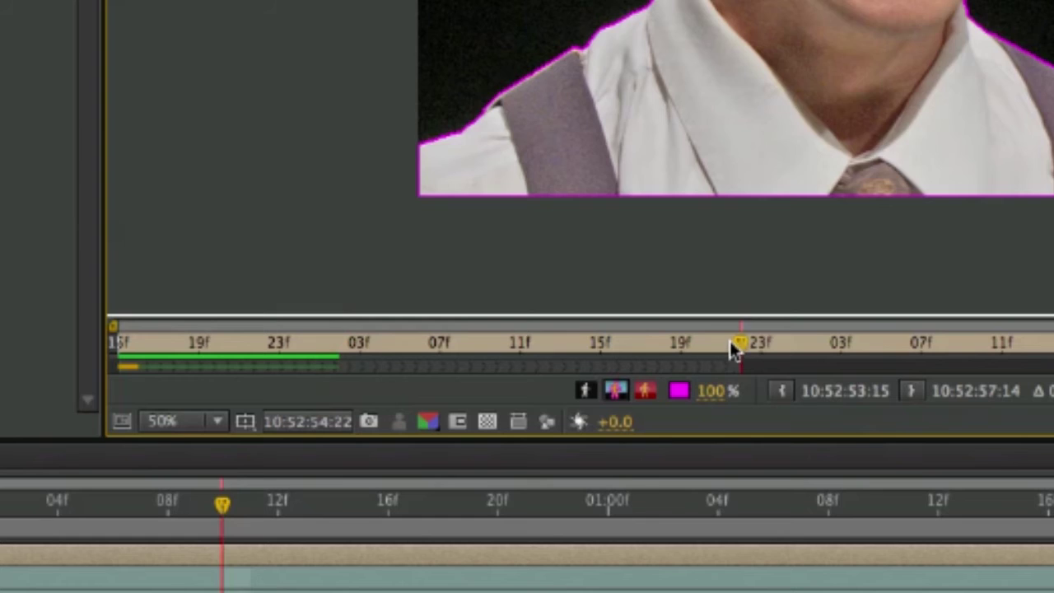
{"action": "left_click", "coordinate": [718, 339]}
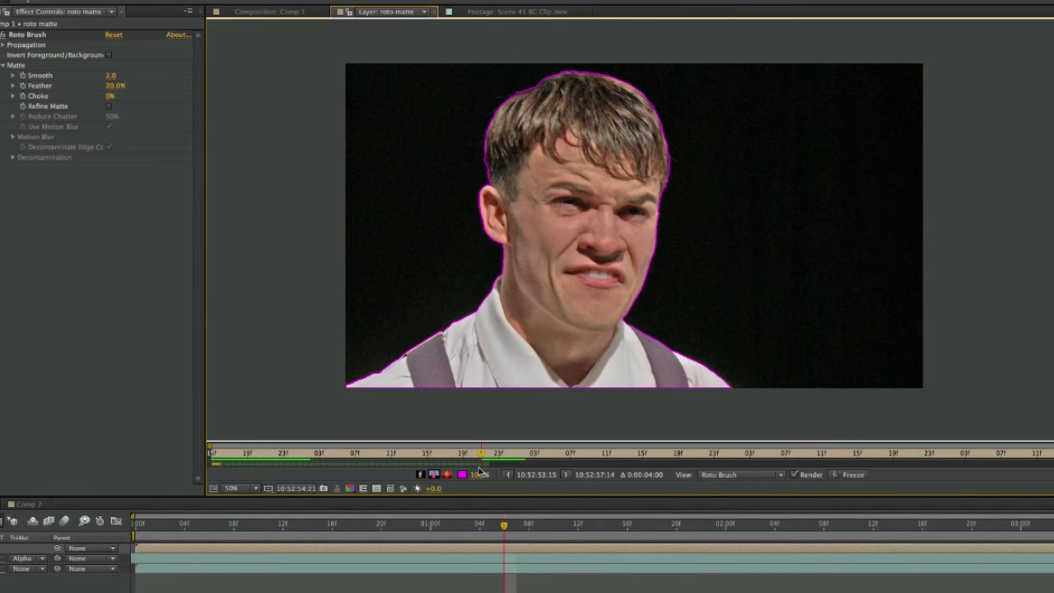
{"action": "left_click_drag", "start_coordinate": [478, 468], "coordinate": [547, 444]}
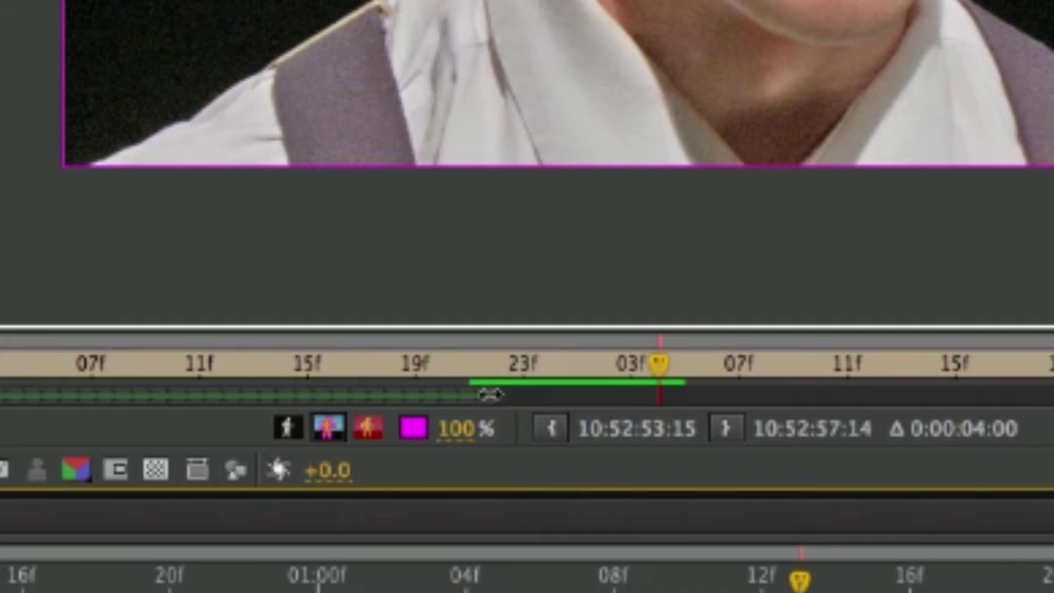
{"action": "left_click_drag", "start_coordinate": [496, 394], "coordinate": [1050, 395]}
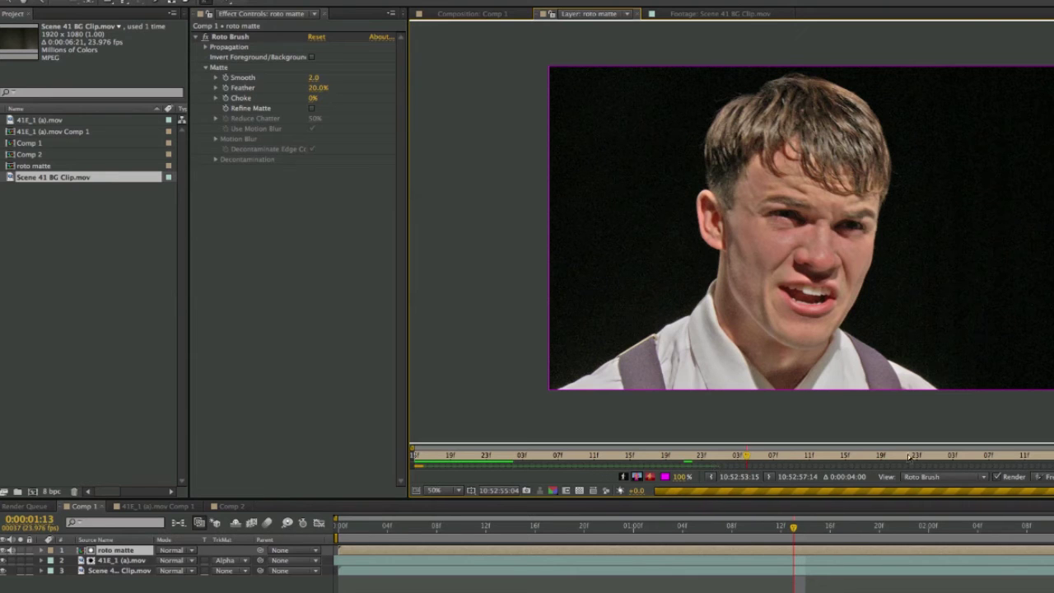
Return to the clip start, play through to compute the matte, and undo the Alpha track matte.
{"action": "key", "text": "Page_Down"}
{"action": "left_click", "coordinate": [508, 455]}
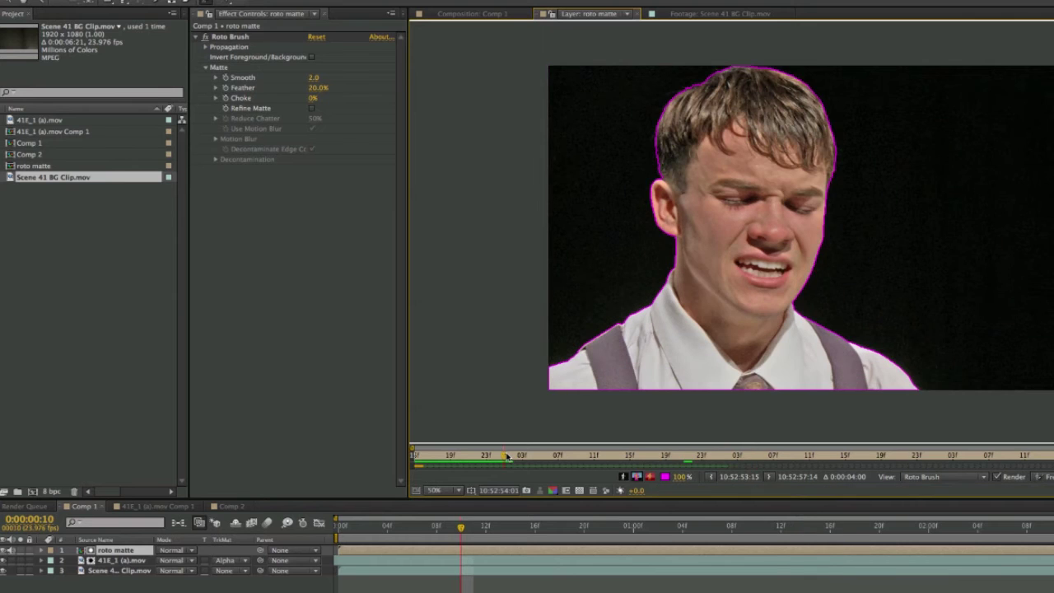
{"action": "left_click_drag", "start_coordinate": [508, 456], "coordinate": [476, 460]}
{"action": "key", "text": "KP_0"}
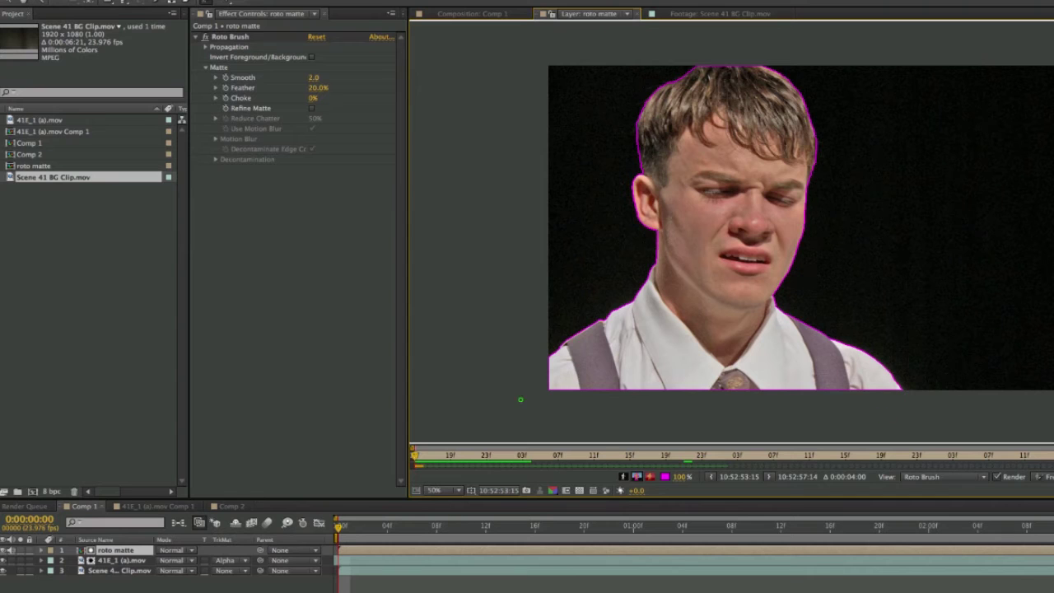
{"action": "key", "text": "ctrl+z"}
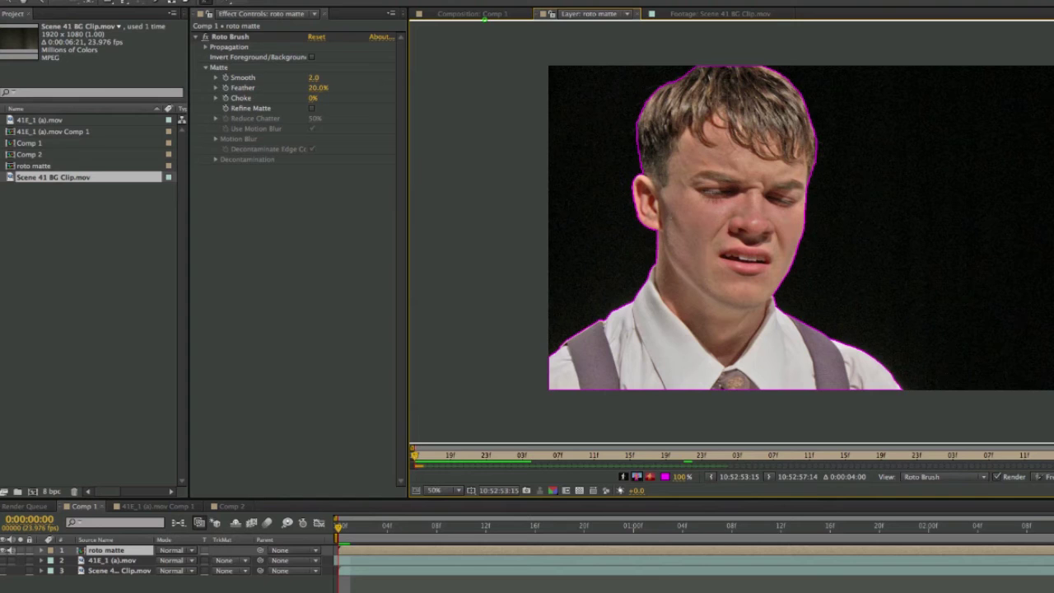
Return to the Comp 1 view and select the 41E_1 (a).mov layer.
{"action": "left_click", "coordinate": [473, 13]}
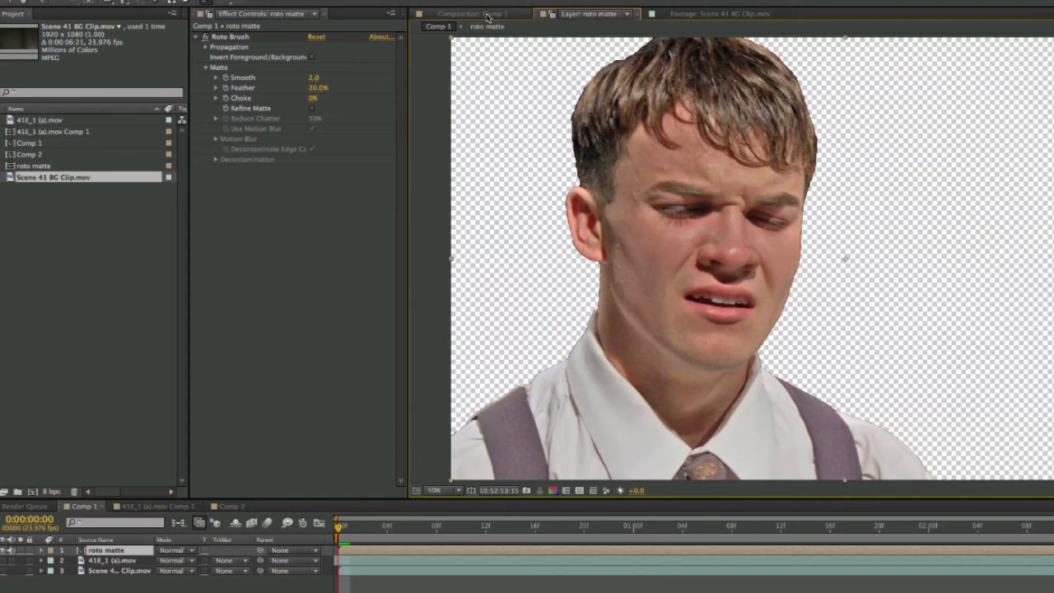
{"action": "left_click", "coordinate": [124, 560]}
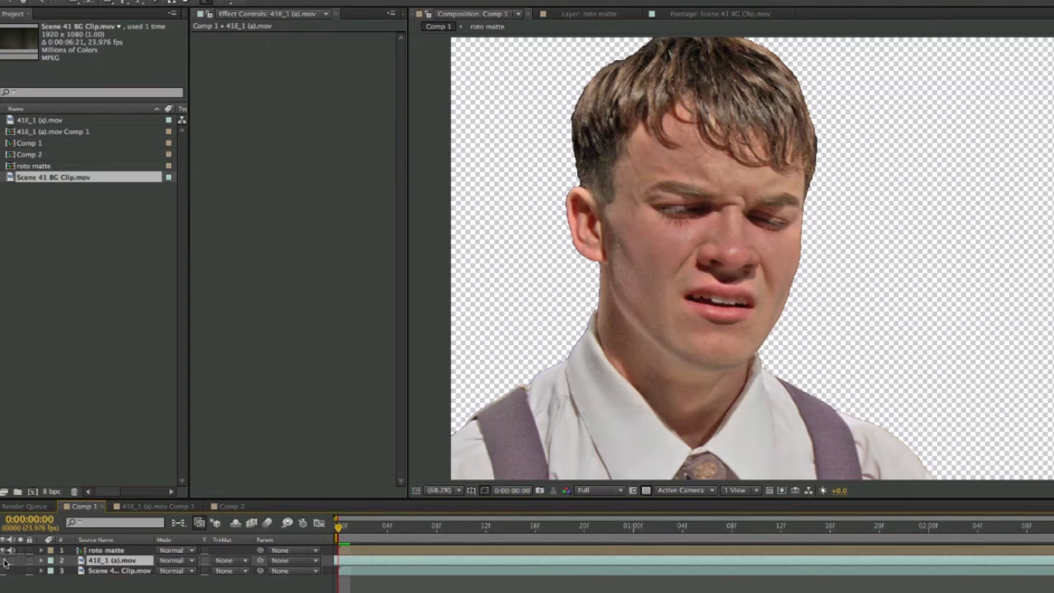
{"action": "left_click", "coordinate": [118, 571]}
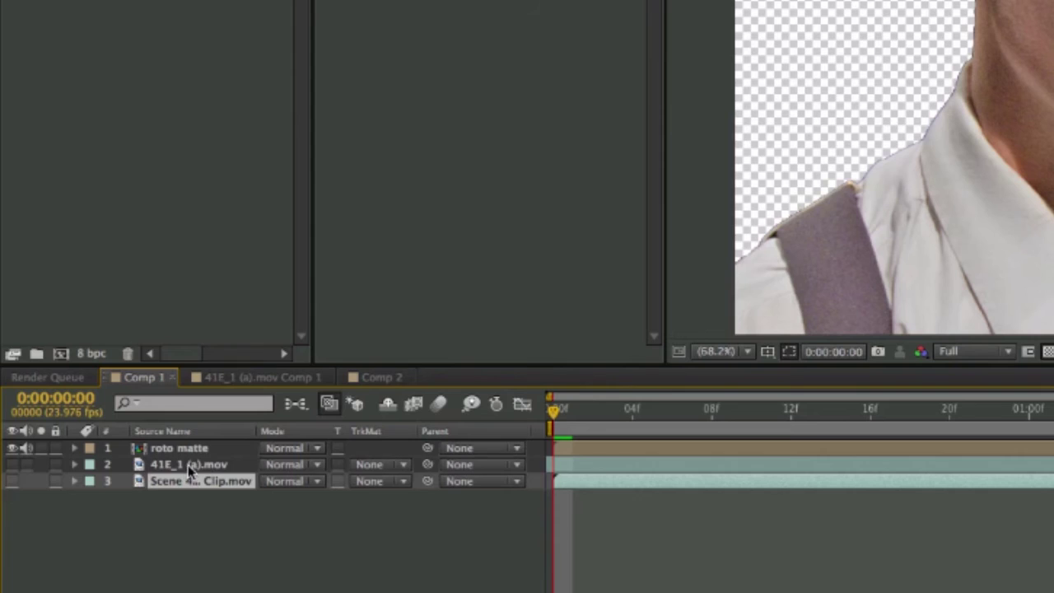
{"action": "left_click", "coordinate": [112, 560]}
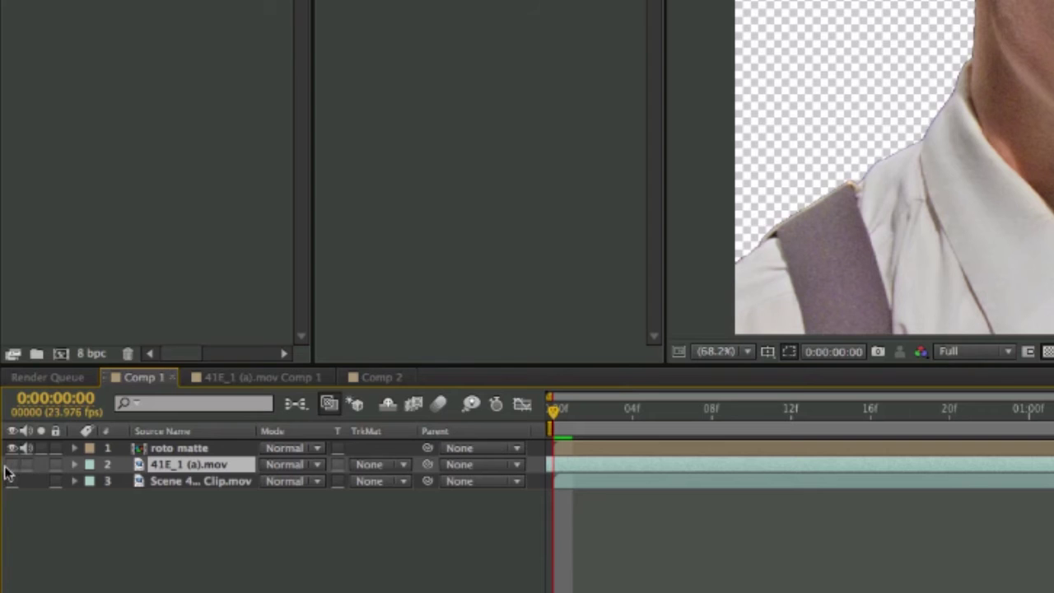
Make 41E_1 (a).mov visible, solo and unsolo it, then solo the roto matte layer.
{"action": "left_click", "coordinate": [13, 465]}
{"action": "left_click", "coordinate": [41, 465]}
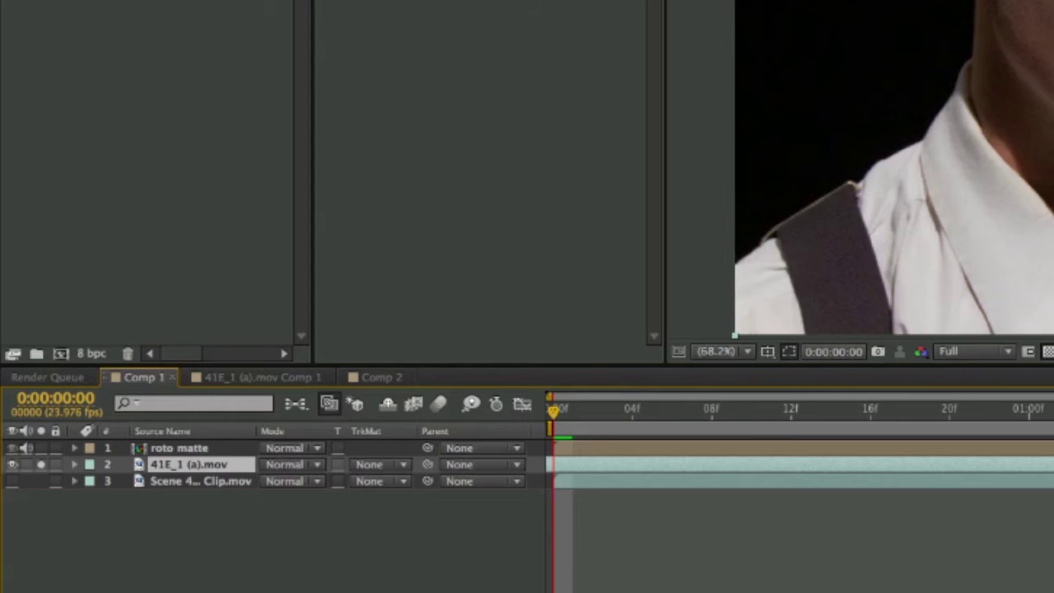
{"action": "left_click", "coordinate": [41, 465]}
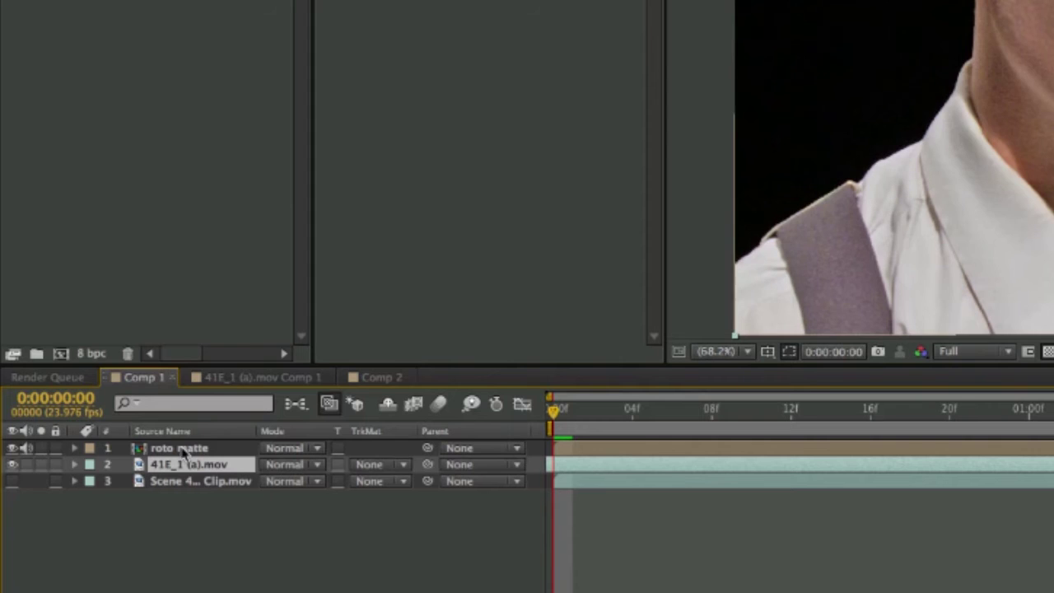
{"action": "left_click", "coordinate": [182, 449]}
{"action": "left_click", "coordinate": [41, 448]}
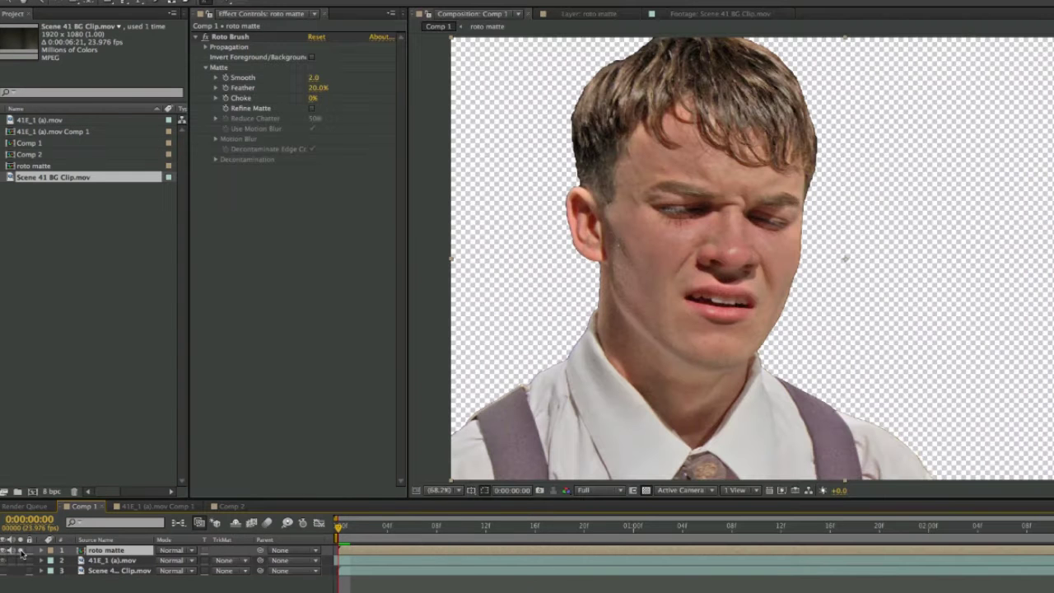
Turn off the roto matte's Solo and show the Modes and TrkMat columns.
{"action": "left_click", "coordinate": [42, 466]}
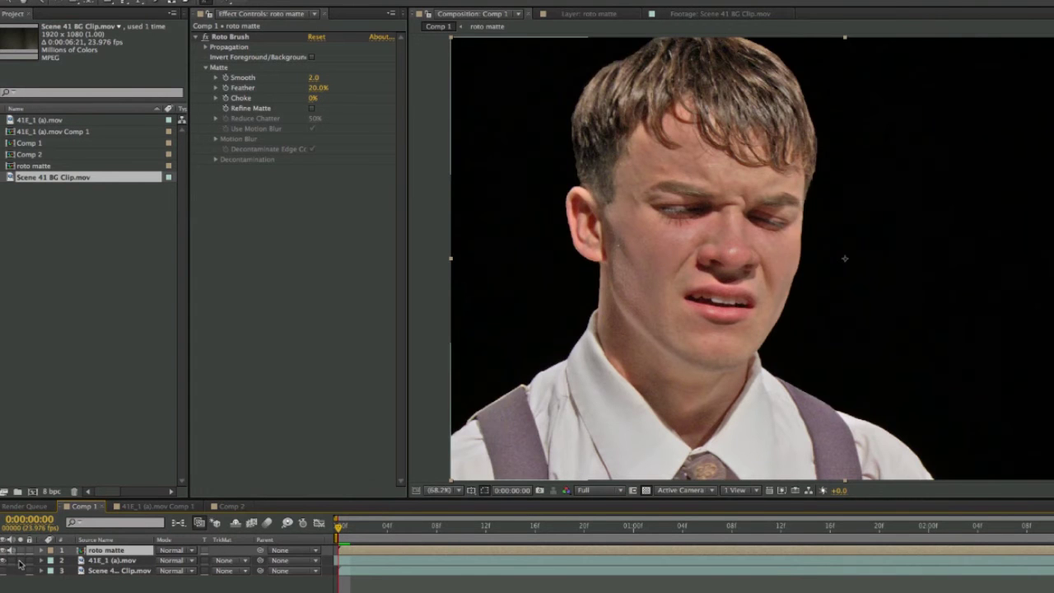
{"action": "left_click", "coordinate": [20, 561]}
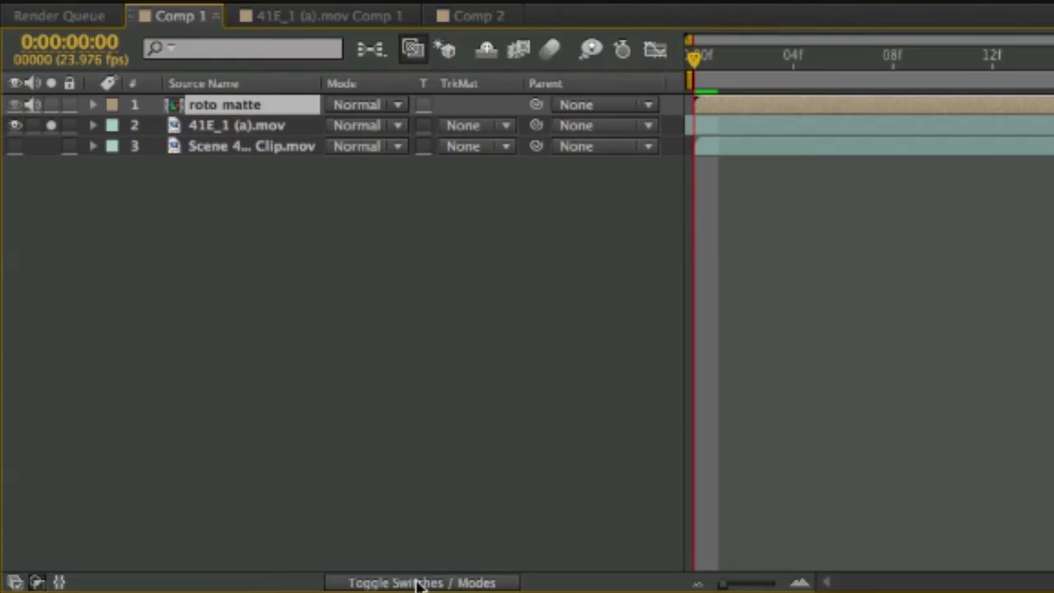
{"action": "left_click", "coordinate": [195, 591]}
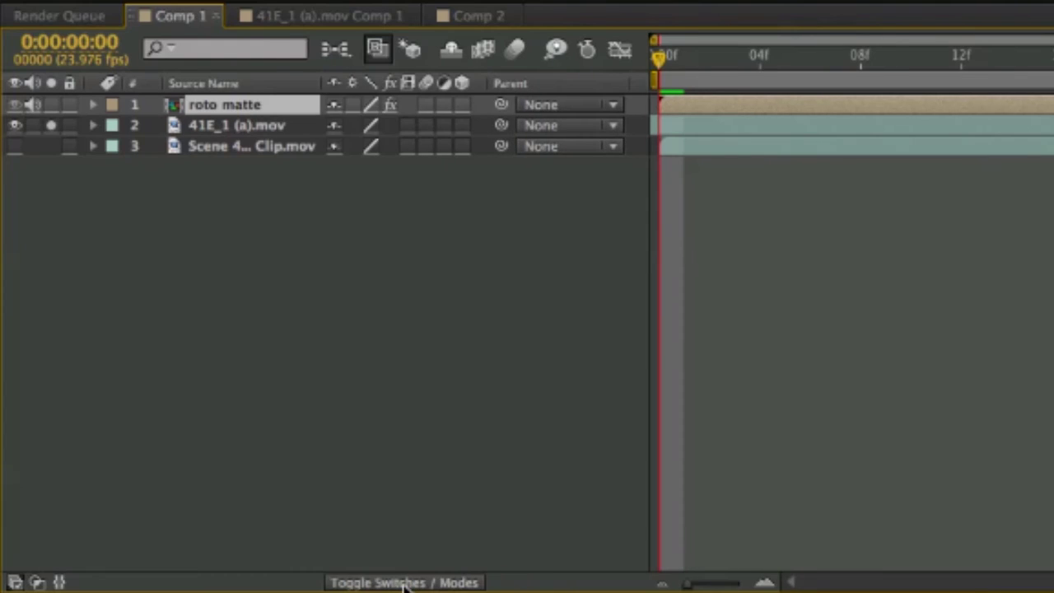
{"action": "left_click", "coordinate": [403, 582]}
{"action": "left_click", "coordinate": [404, 583]}
{"action": "left_click", "coordinate": [403, 582]}
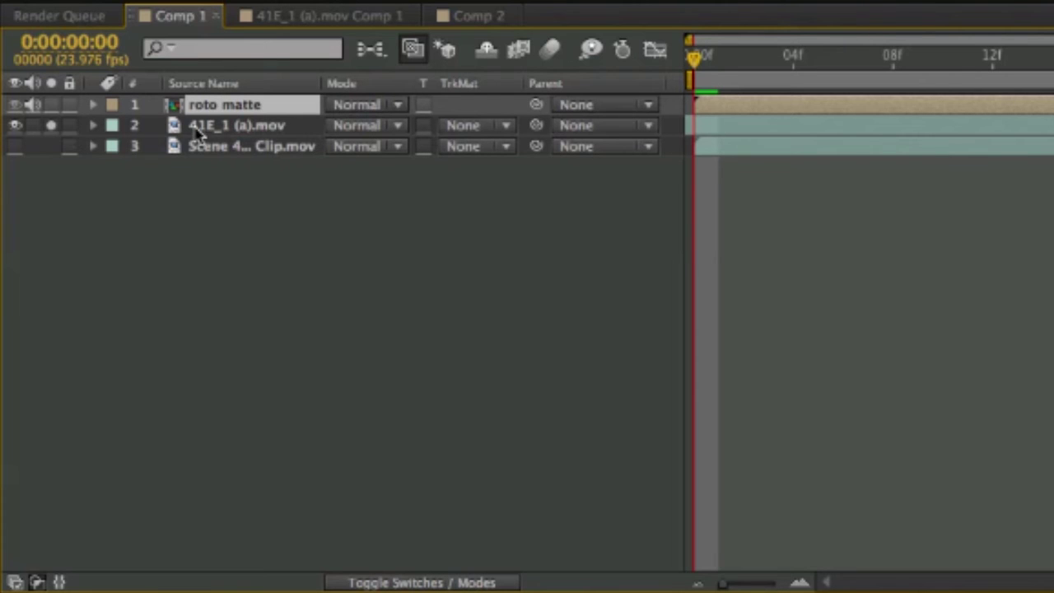
Unsolo 41E_1 (a).mov and set its TrkMat to Alpha Matte 'roto matte'.
{"action": "left_click", "coordinate": [51, 125]}
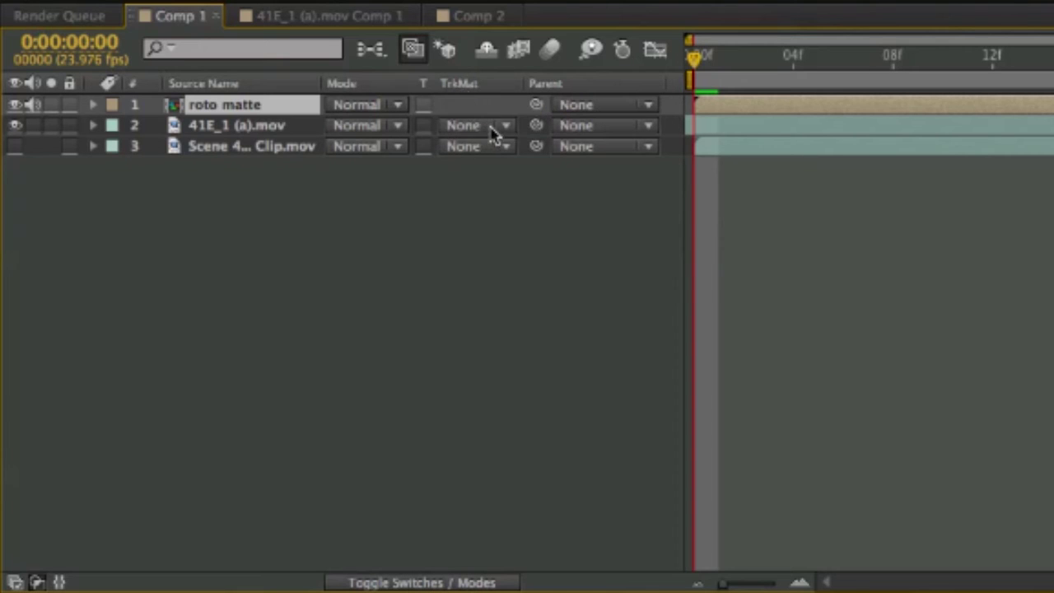
{"action": "left_click", "coordinate": [494, 134]}
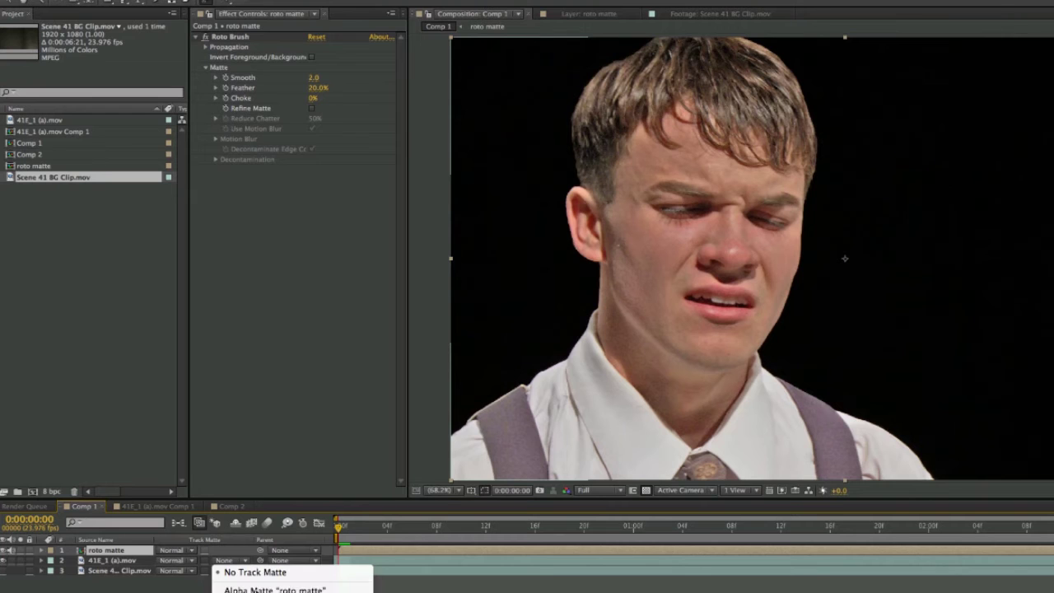
{"action": "left_click", "coordinate": [565, 187]}
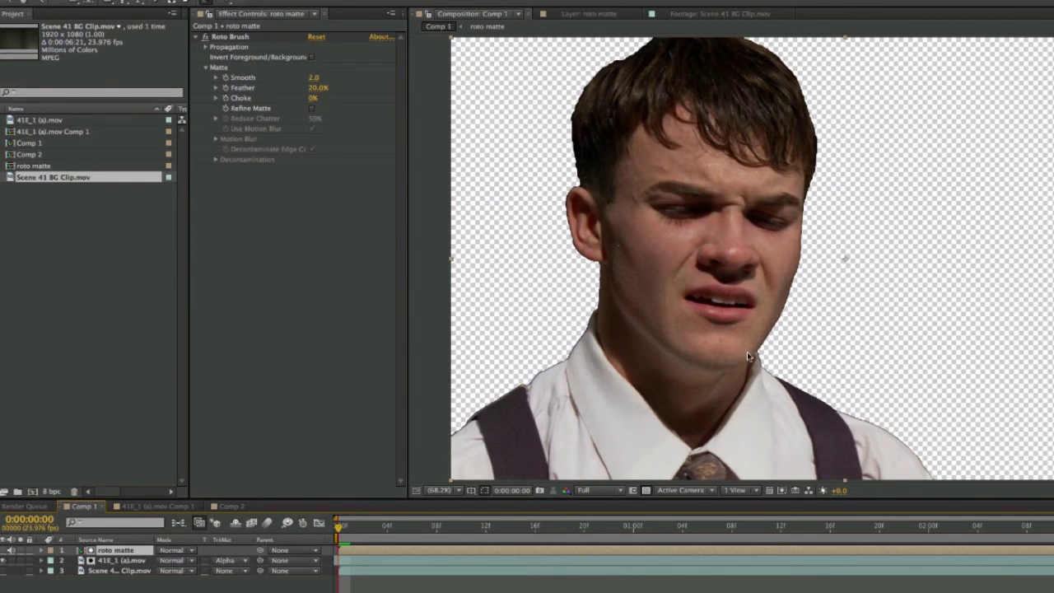
{"action": "left_click", "coordinate": [3, 569]}
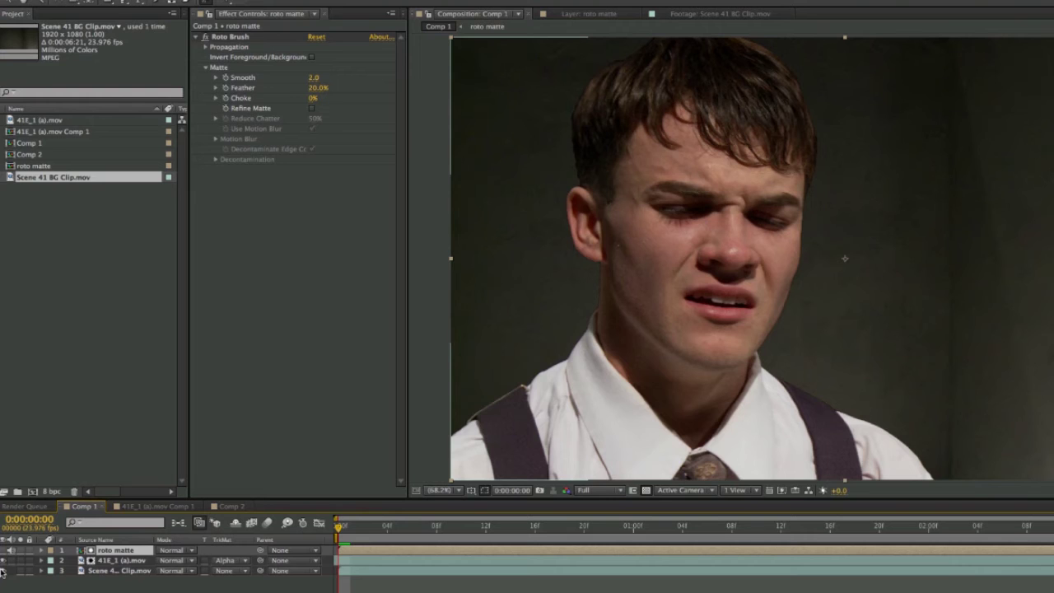
{"action": "left_click", "coordinate": [2, 569]}
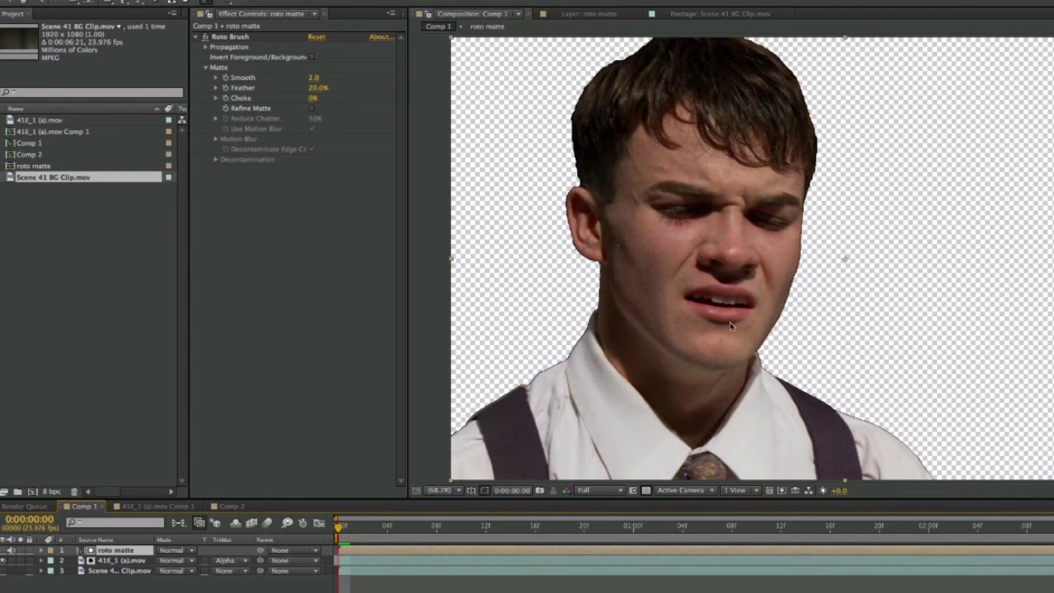
{"action": "left_click", "coordinate": [132, 559]}
{"action": "left_click", "coordinate": [134, 549]}
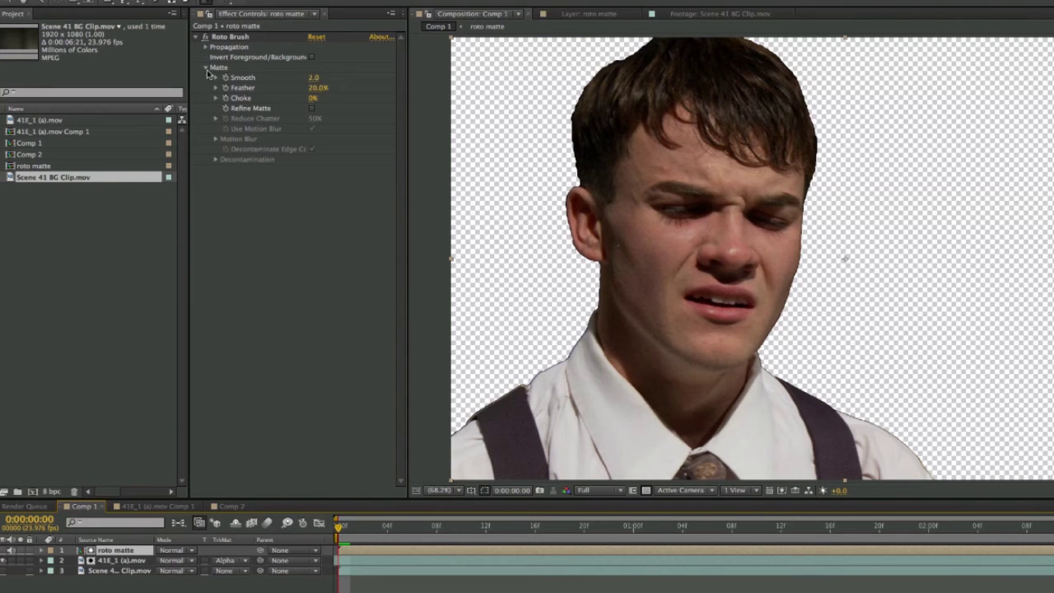
Set the Roto Brush matte Smooth to 5, Feather to 40 and Choke to 80.
{"action": "left_click", "coordinate": [314, 77]}
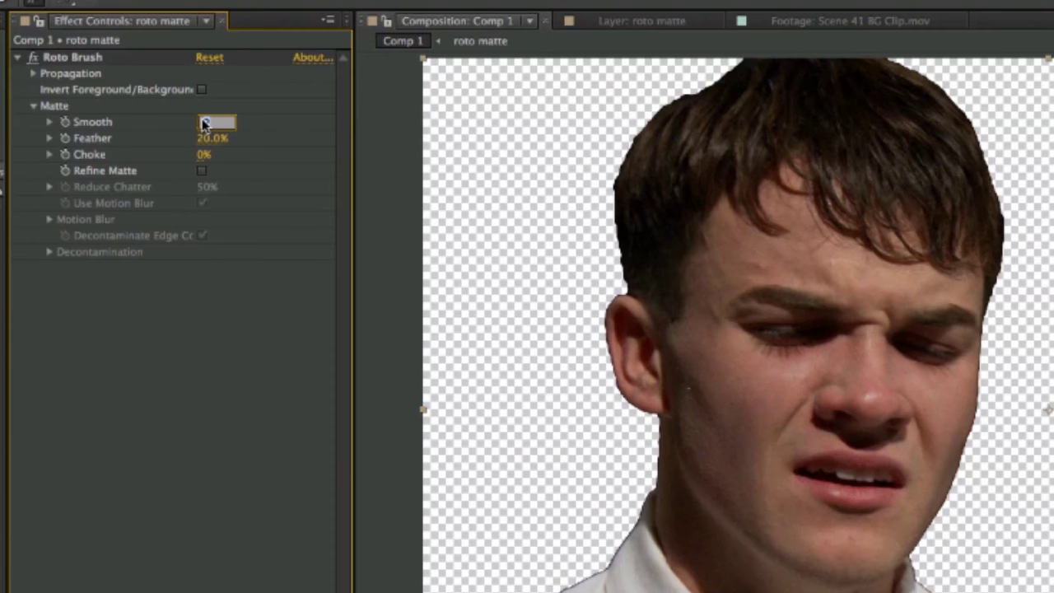
{"action": "type", "text": "5"}
{"action": "left_click", "coordinate": [207, 136]}
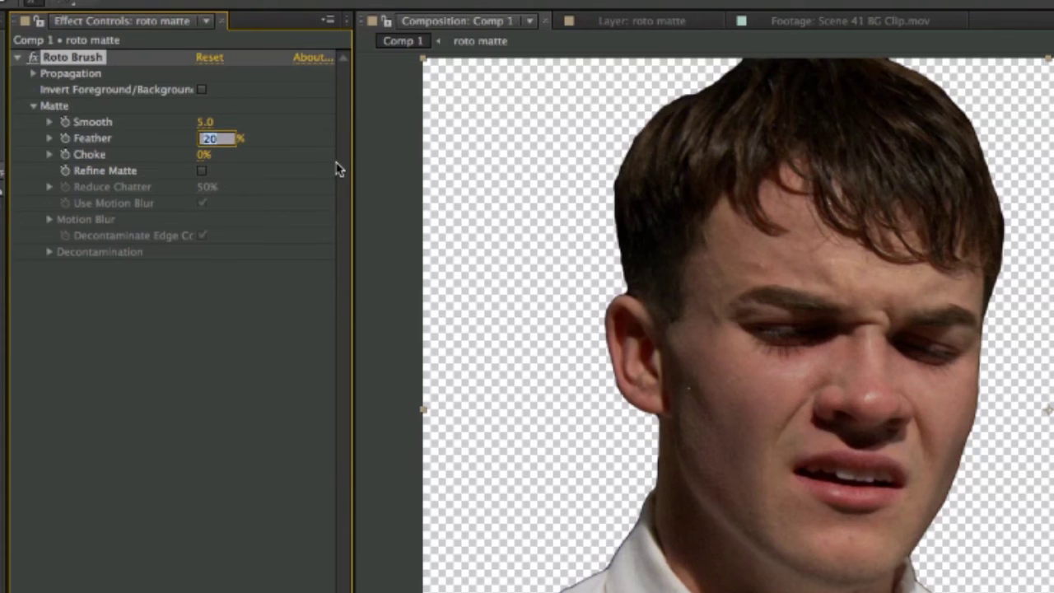
{"action": "type", "text": "40"}
{"action": "left_click", "coordinate": [205, 156]}
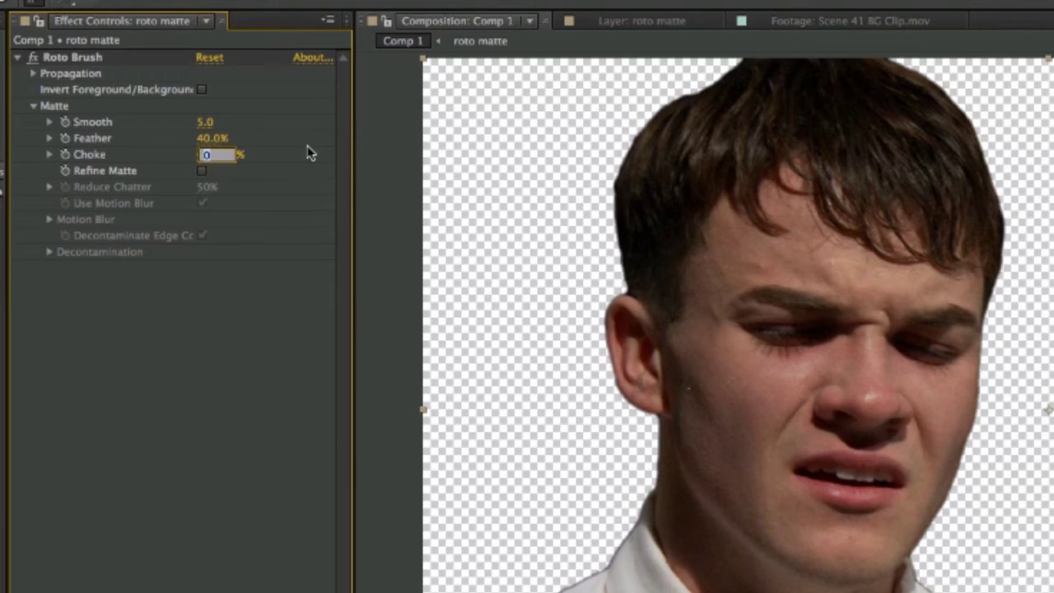
{"action": "type", "text": "80"}
{"action": "key", "text": "Return"}
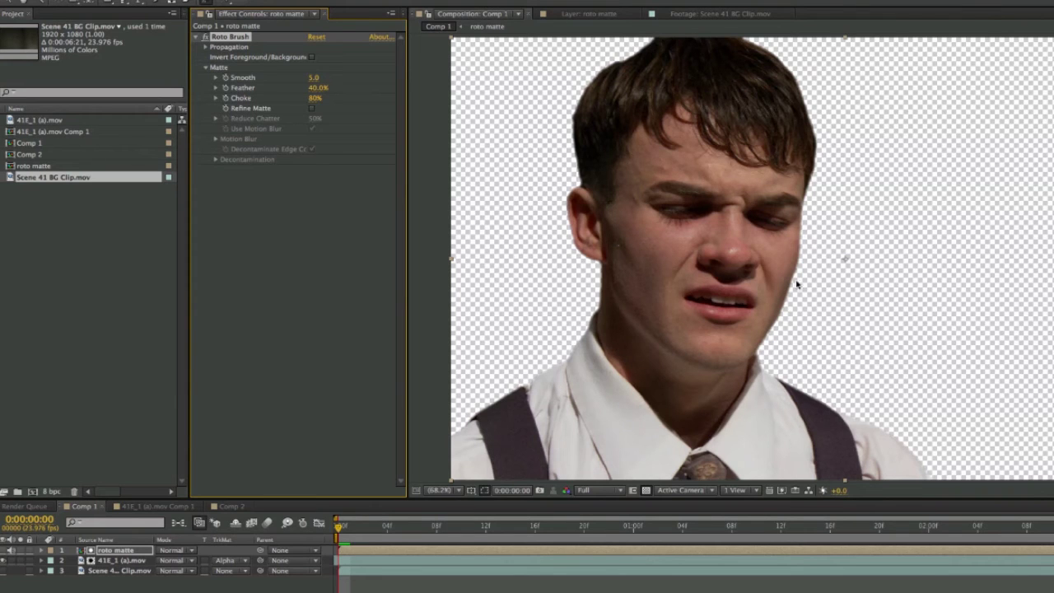
Scrub Choke down to -100% to test, then set it back to 80%.
{"action": "left_click_drag", "start_coordinate": [314, 97], "coordinate": [85, 88]}
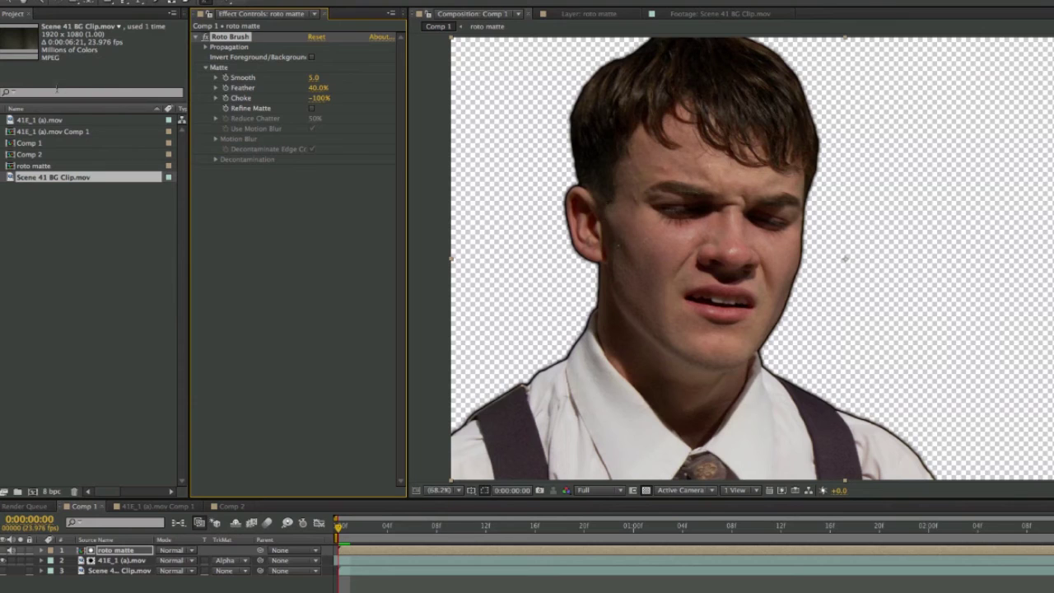
{"action": "left_click", "coordinate": [320, 99]}
{"action": "type", "text": "80"}
{"action": "key", "text": "Return"}
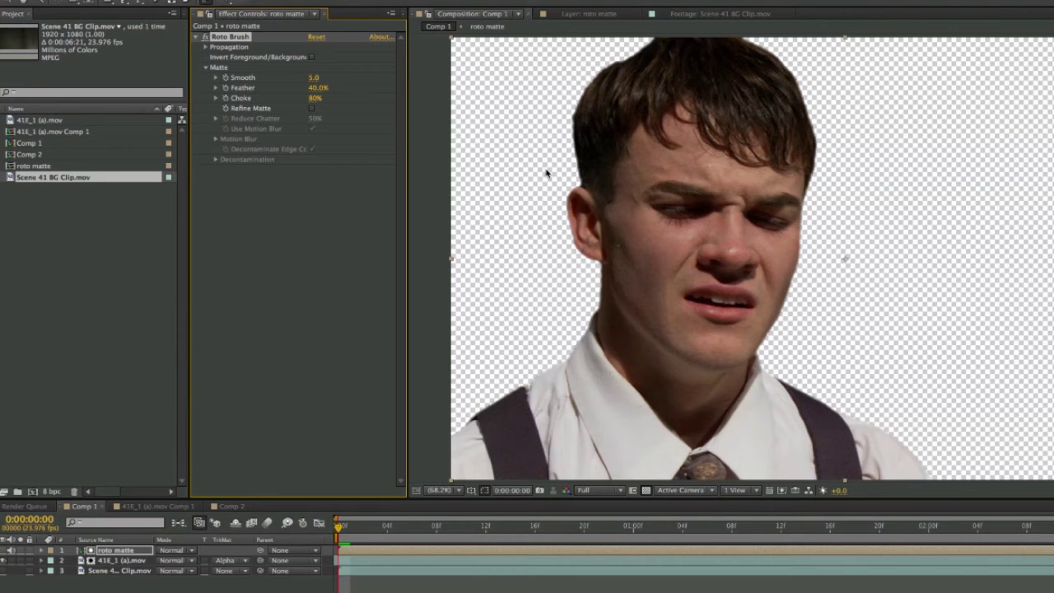
{"action": "left_click", "coordinate": [608, 305]}
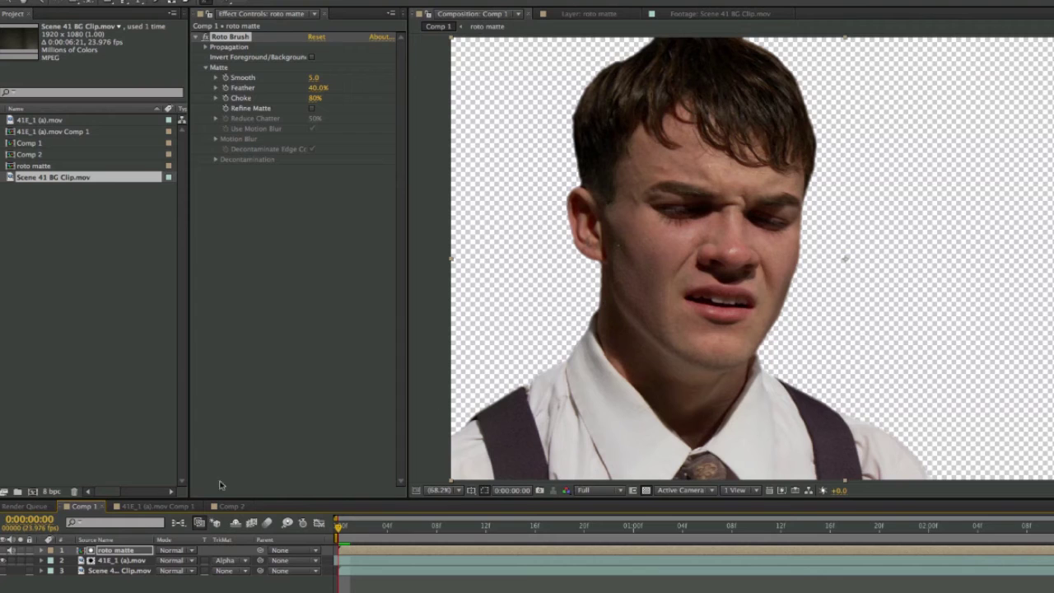
Show the Scene 41 BG Clip, compare with roto matte hidden and shown, then duplicate roto matte.
{"action": "left_click", "coordinate": [3, 571]}
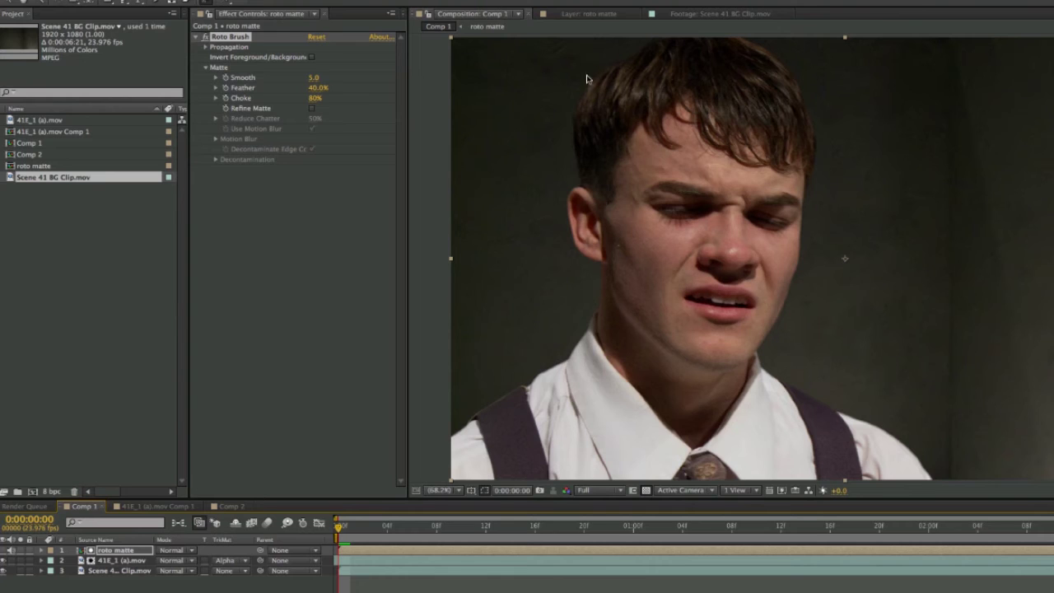
{"action": "key", "text": "F2"}
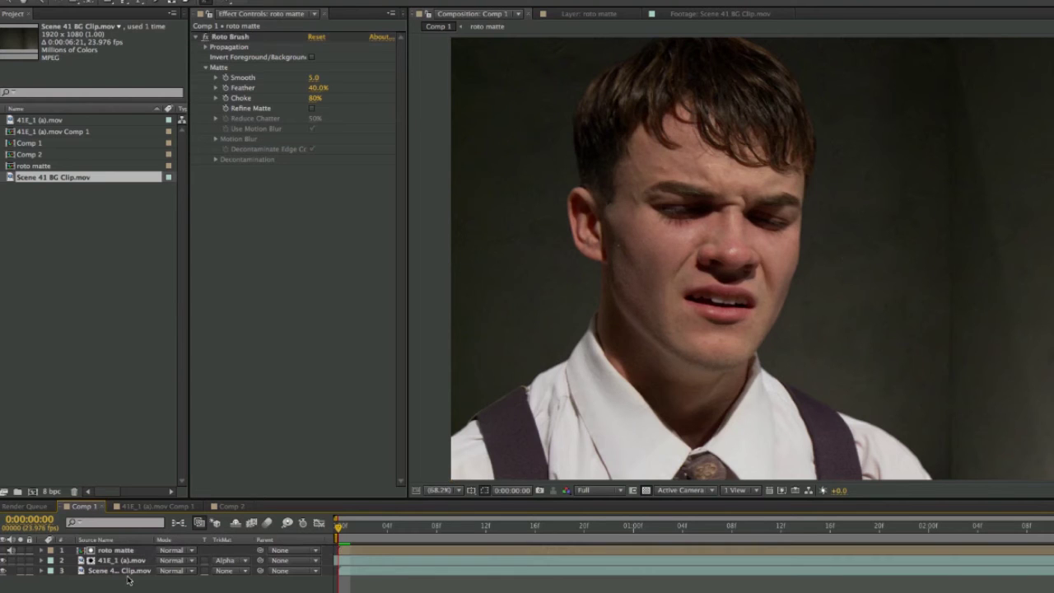
{"action": "left_click", "coordinate": [119, 551]}
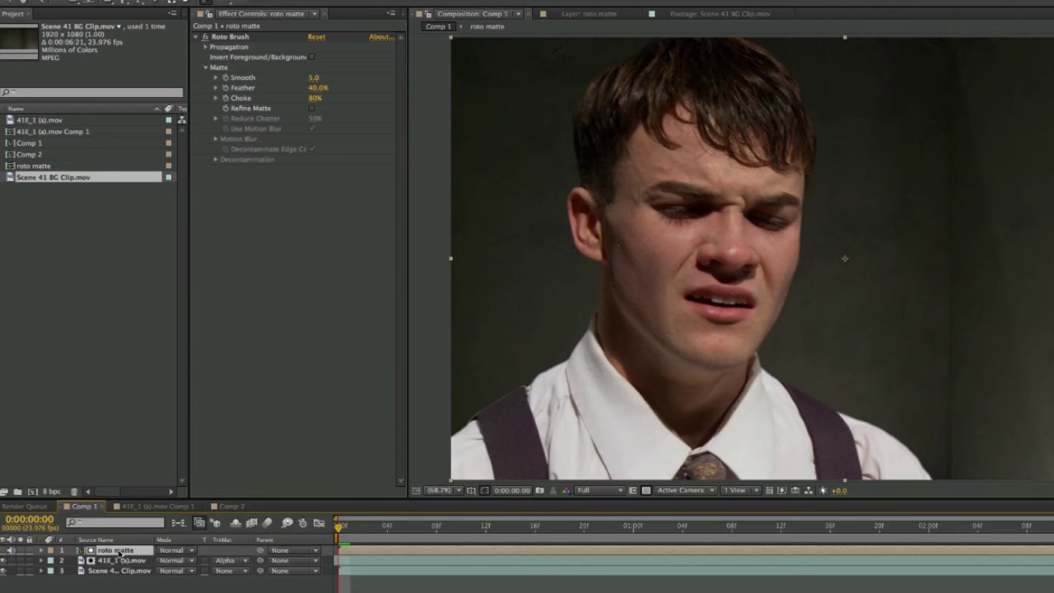
{"action": "left_click", "coordinate": [4, 550]}
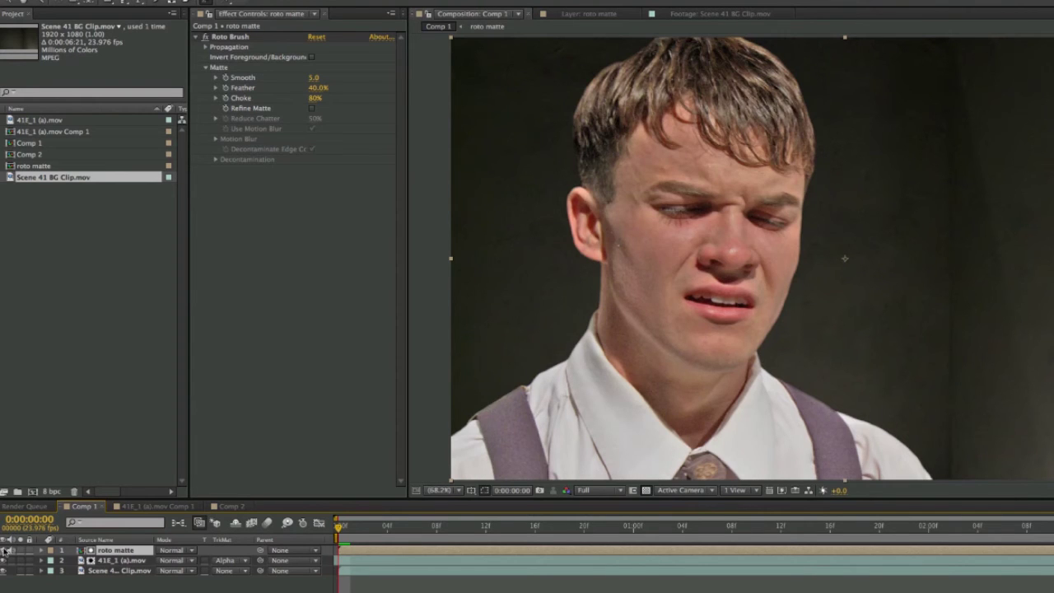
{"action": "left_click", "coordinate": [4, 549]}
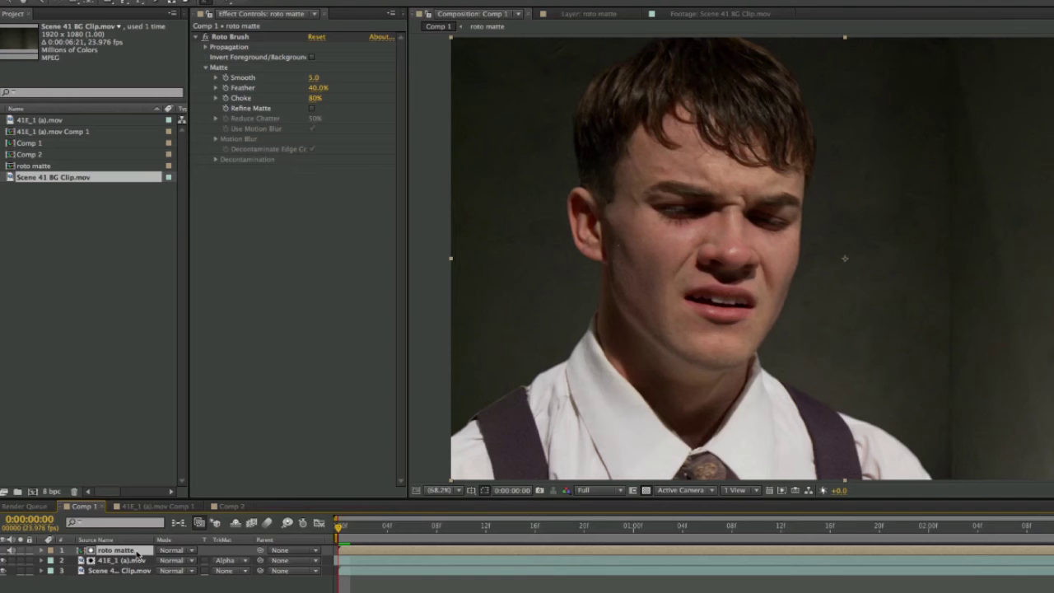
{"action": "key", "text": "ctrl+d"}
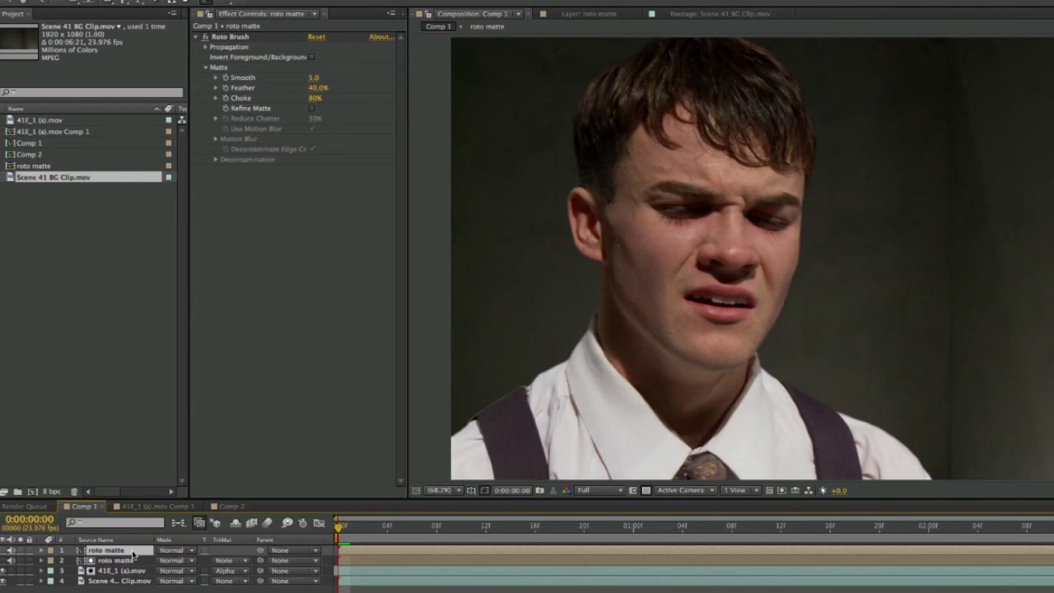
Move the roto matte copy lower and delete its Roto Brush effect, leaving the actor on black.
{"action": "left_click_drag", "start_coordinate": [132, 555], "coordinate": [129, 578]}
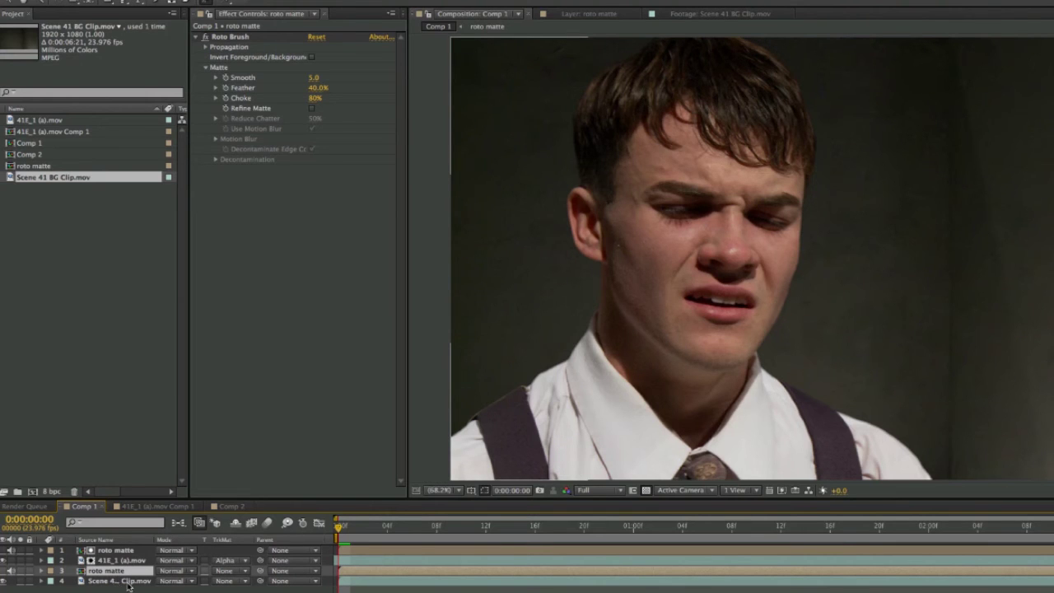
{"action": "left_click", "coordinate": [205, 40]}
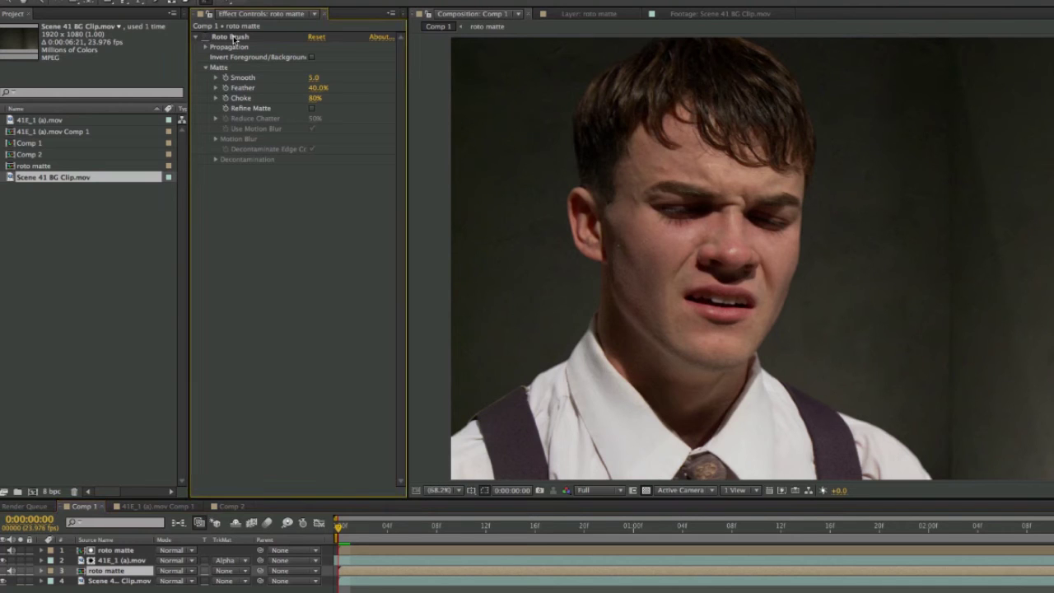
{"action": "left_click", "coordinate": [237, 38]}
{"action": "key", "text": "Delete"}
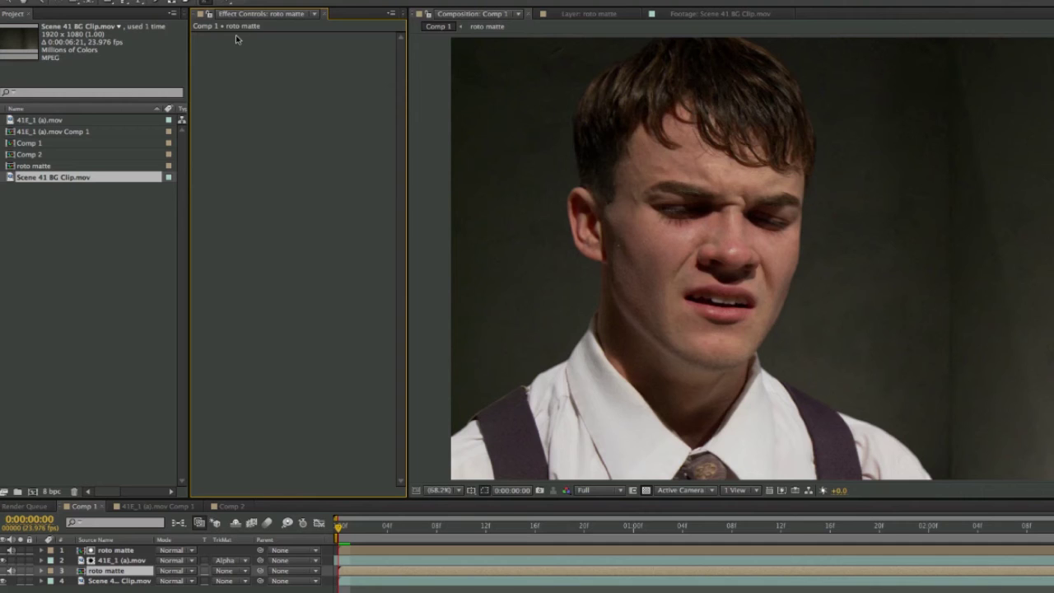
{"action": "left_click", "coordinate": [8, 570]}
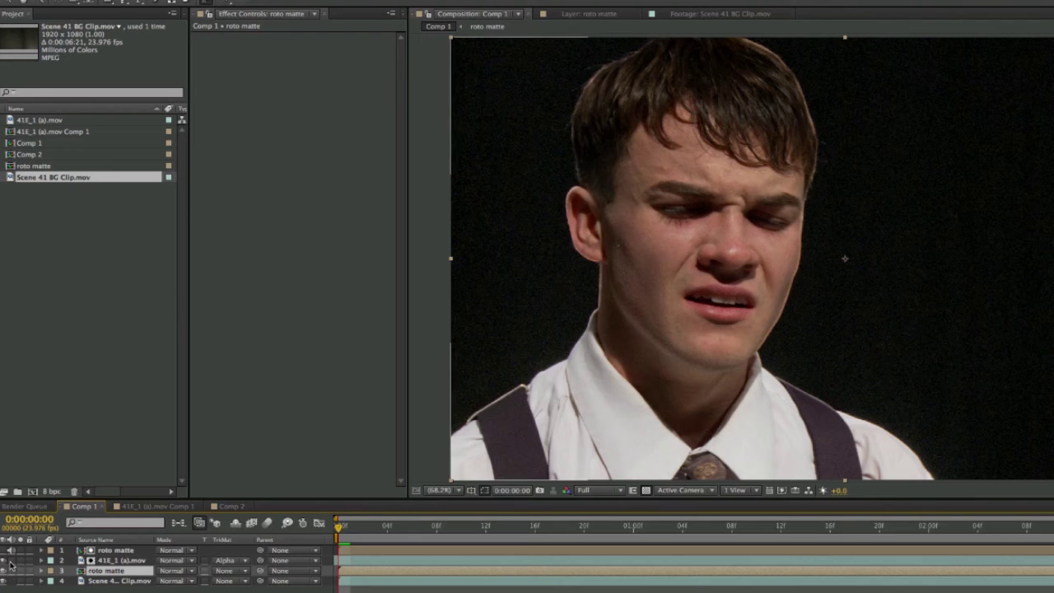
{"action": "left_click", "coordinate": [19, 572]}
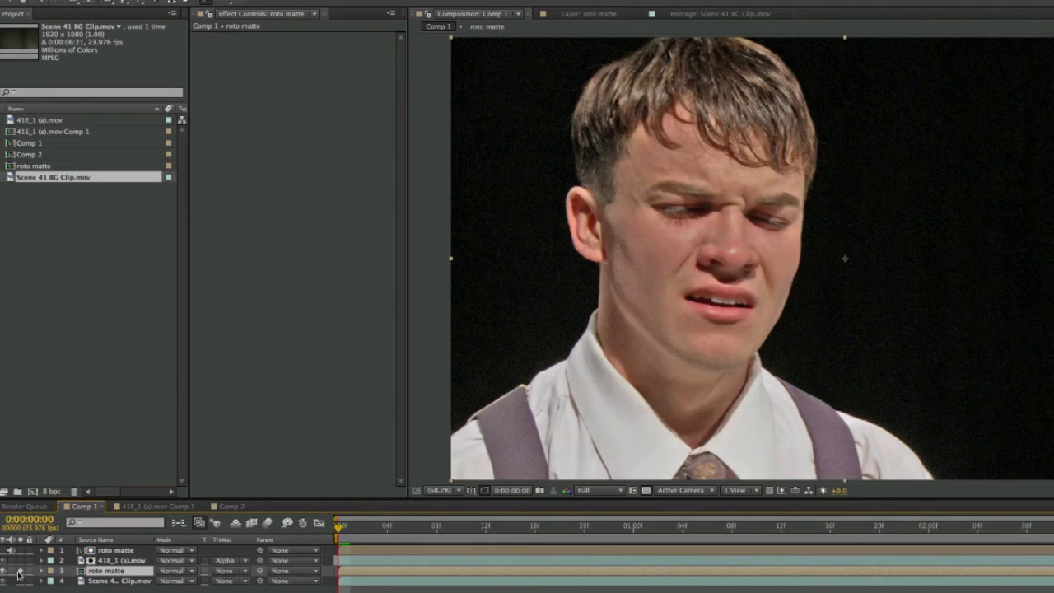
Turn the lower roto matte copy back on and set its blend mode to Screen.
{"action": "left_click", "coordinate": [19, 572]}
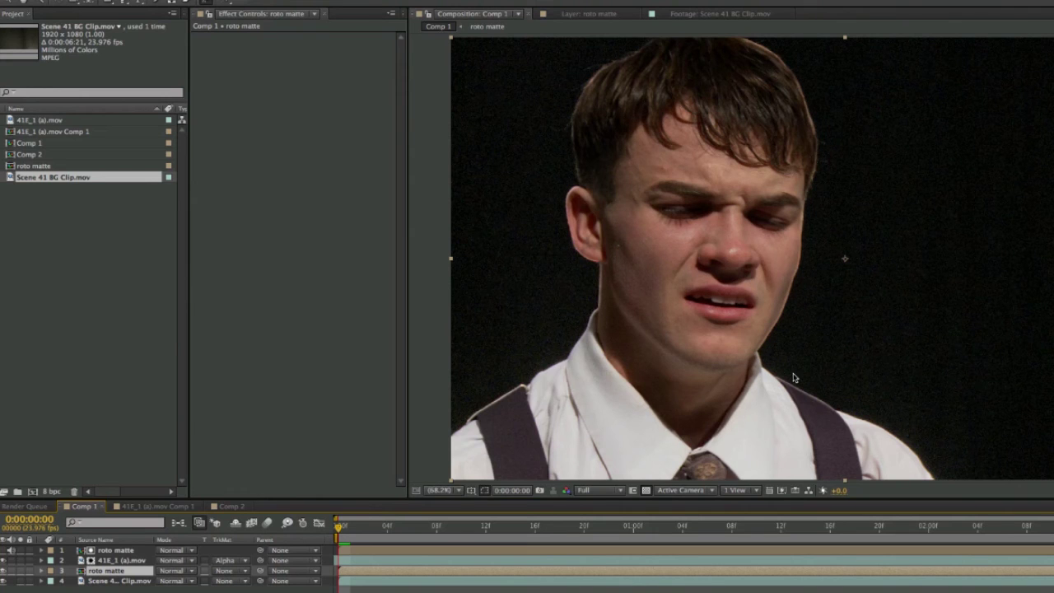
{"action": "left_click", "coordinate": [20, 572]}
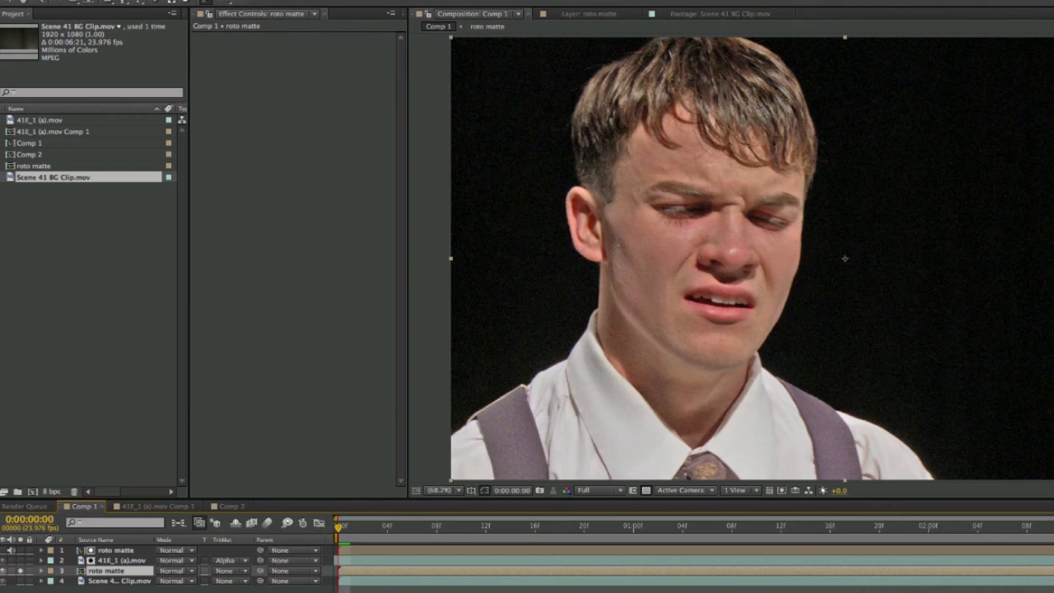
{"action": "left_click", "coordinate": [175, 574]}
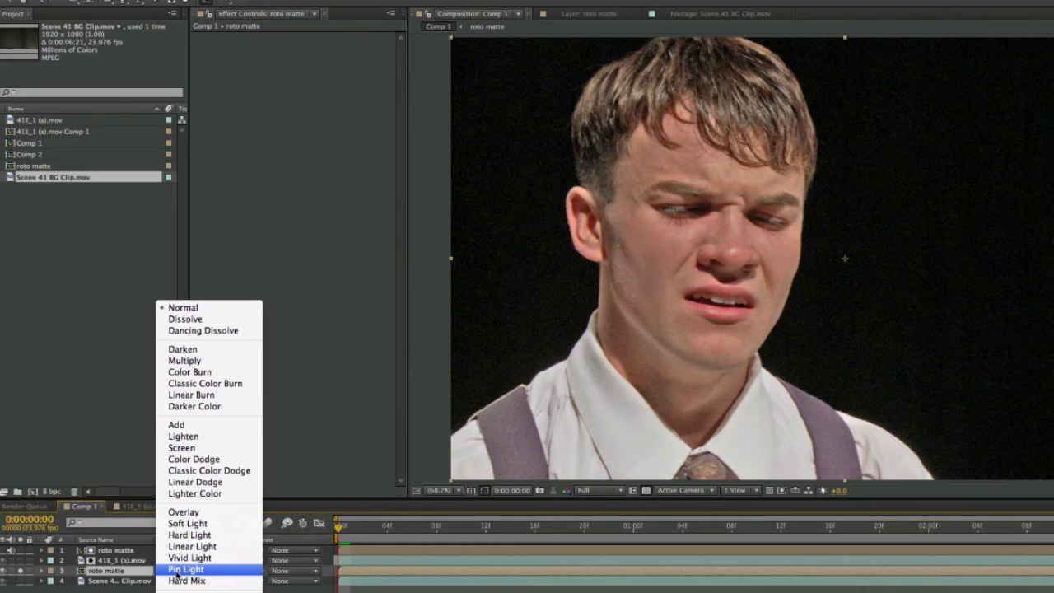
{"action": "left_click", "coordinate": [188, 447]}
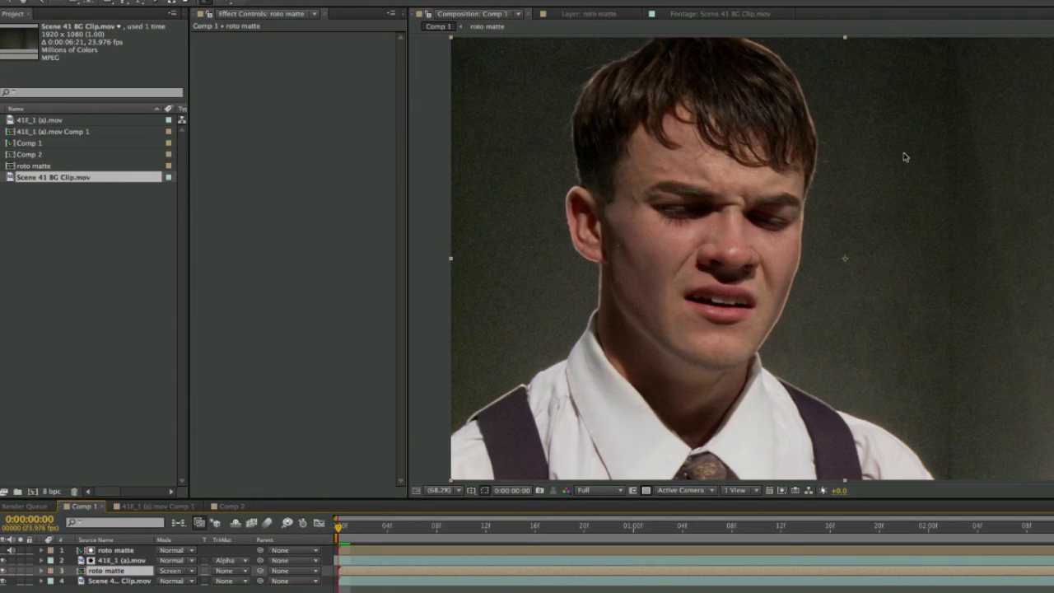
Apply Curves to the Screen-blended roto matte and drag its black point slightly inward, comparing on/off.
{"action": "left_click", "coordinate": [255, 0]}
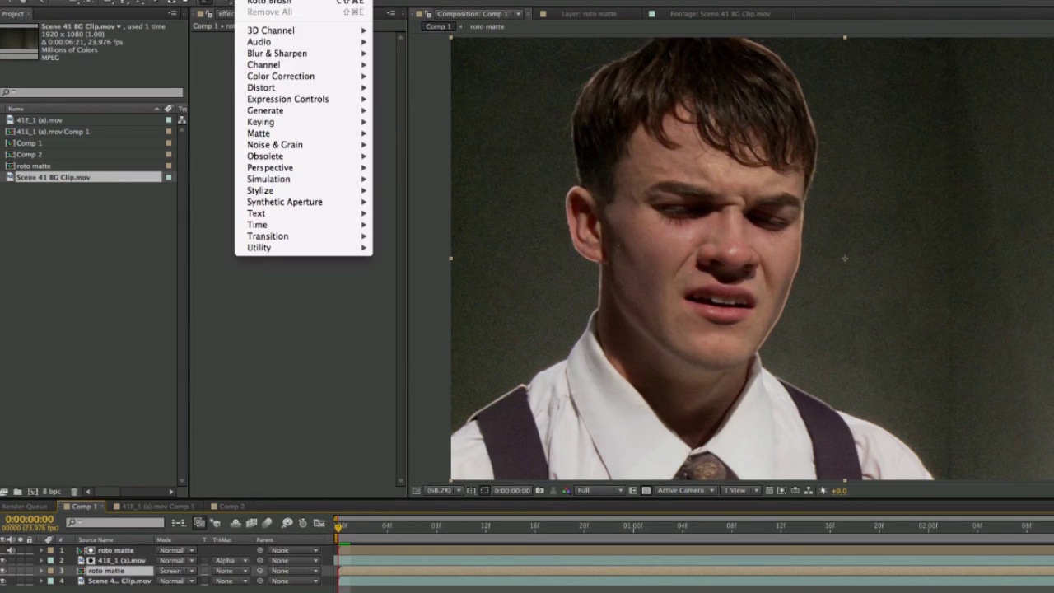
{"action": "mouse_move", "coordinate": [299, 80]}
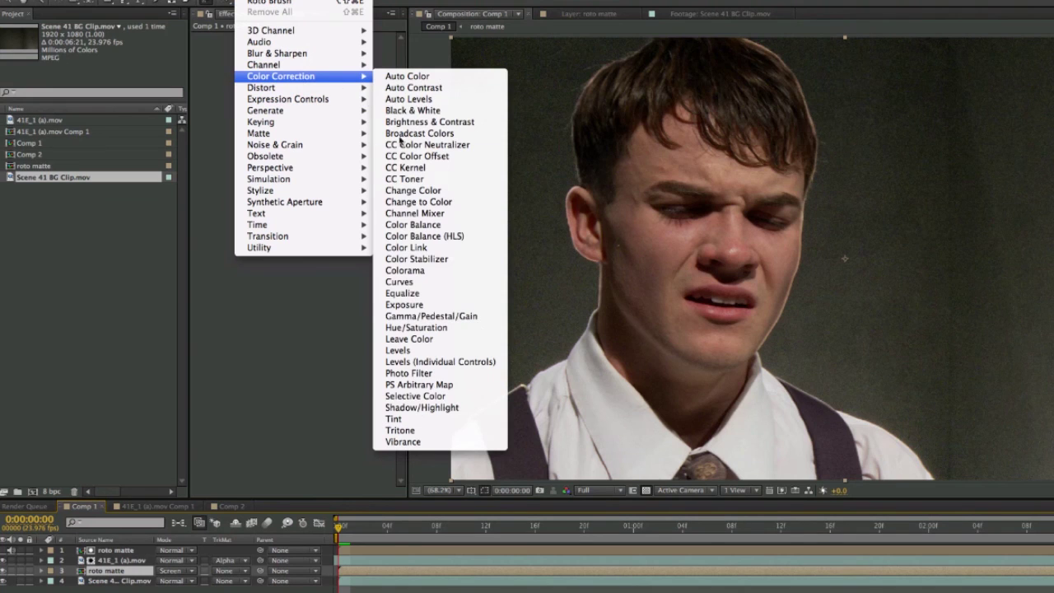
{"action": "left_click", "coordinate": [399, 281]}
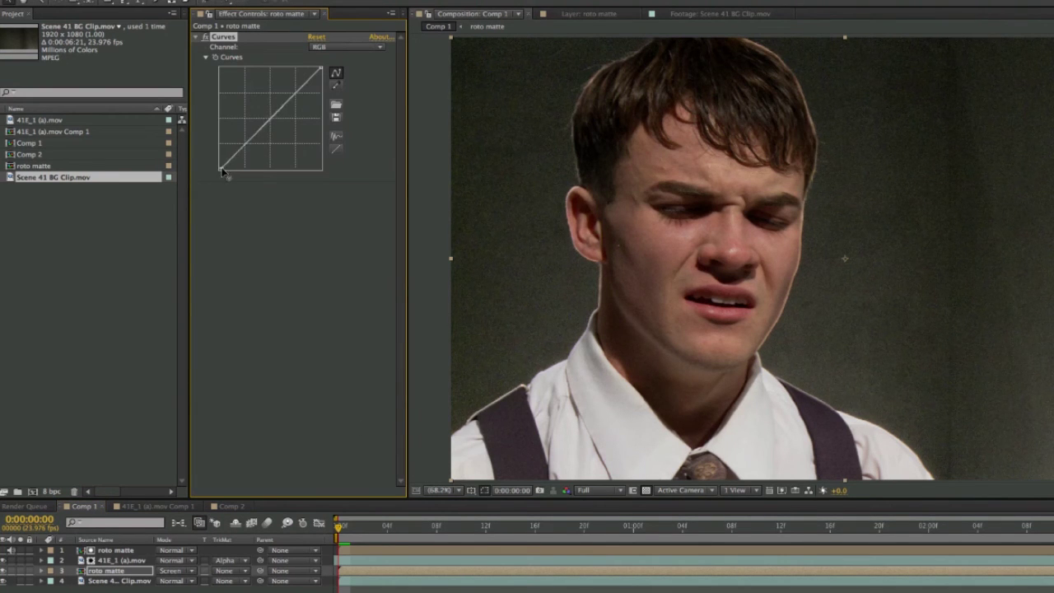
{"action": "mouse_move", "coordinate": [220, 172]}
{"action": "left_mouse_down"}
{"action": "mouse_move", "coordinate": [238, 177]}
{"action": "mouse_move", "coordinate": [231, 183]}
{"action": "left_mouse_up"}
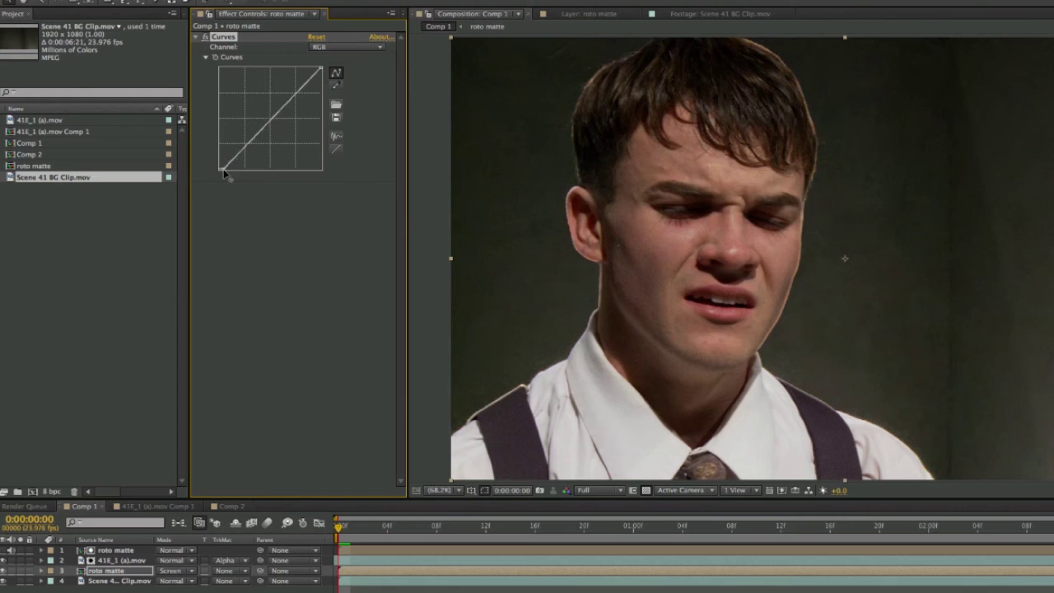
{"action": "left_click_drag", "start_coordinate": [228, 171], "coordinate": [232, 174]}
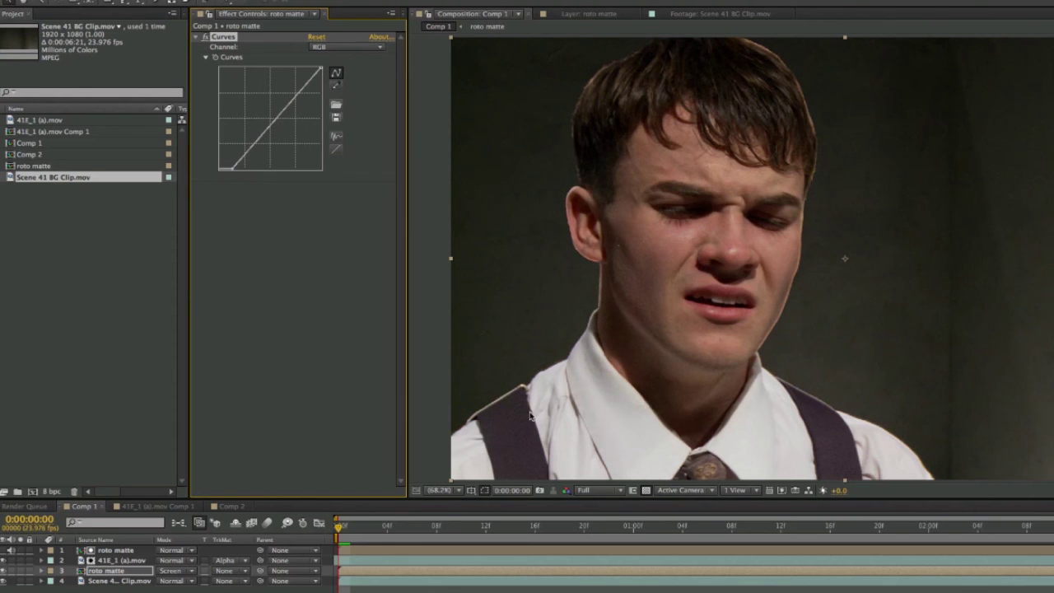
{"action": "left_click", "coordinate": [18, 573]}
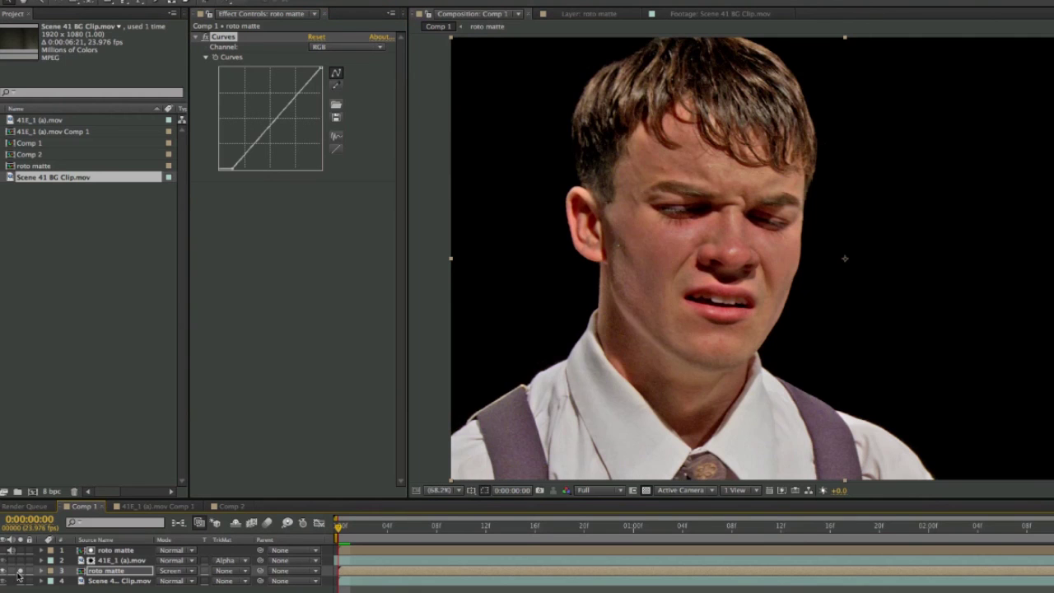
{"action": "left_click", "coordinate": [18, 573]}
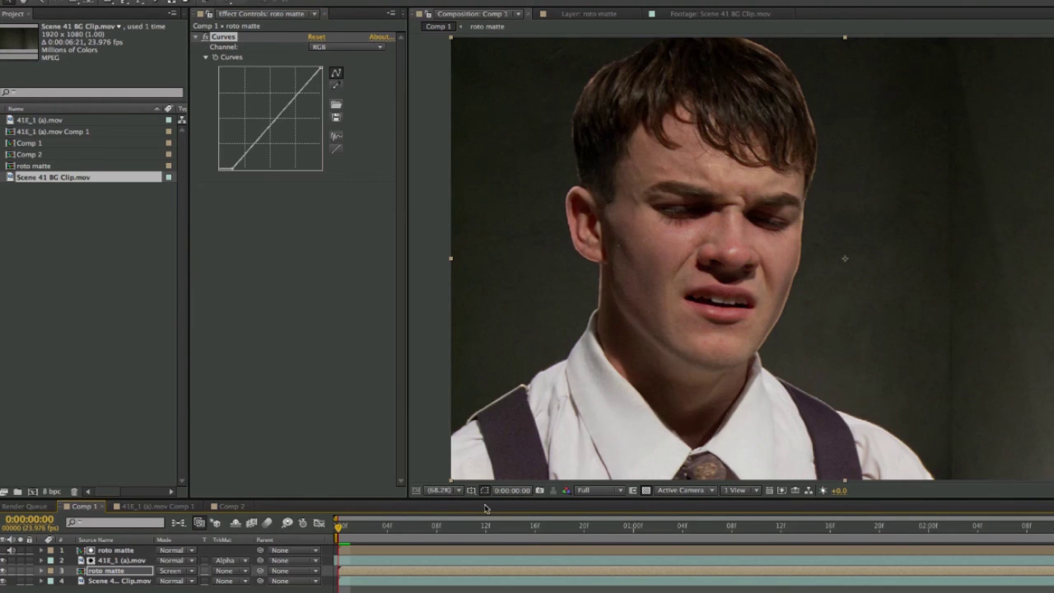
Drag the roto matte curve's white point well down, comparing the darker backdrop with roto matte on and off.
{"action": "left_click_drag", "start_coordinate": [319, 68], "coordinate": [288, 141]}
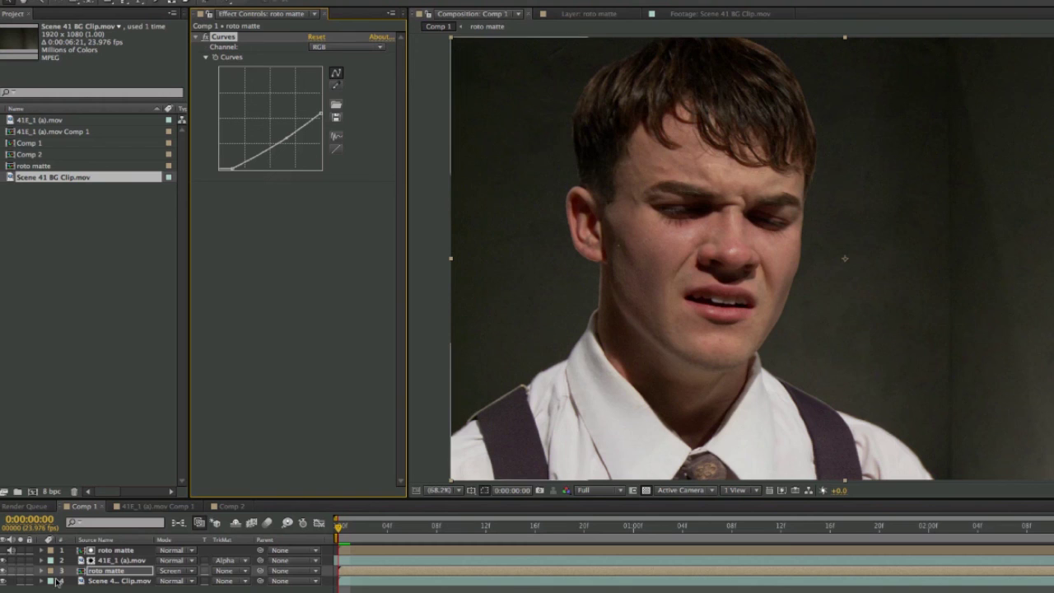
{"action": "left_click", "coordinate": [3, 574]}
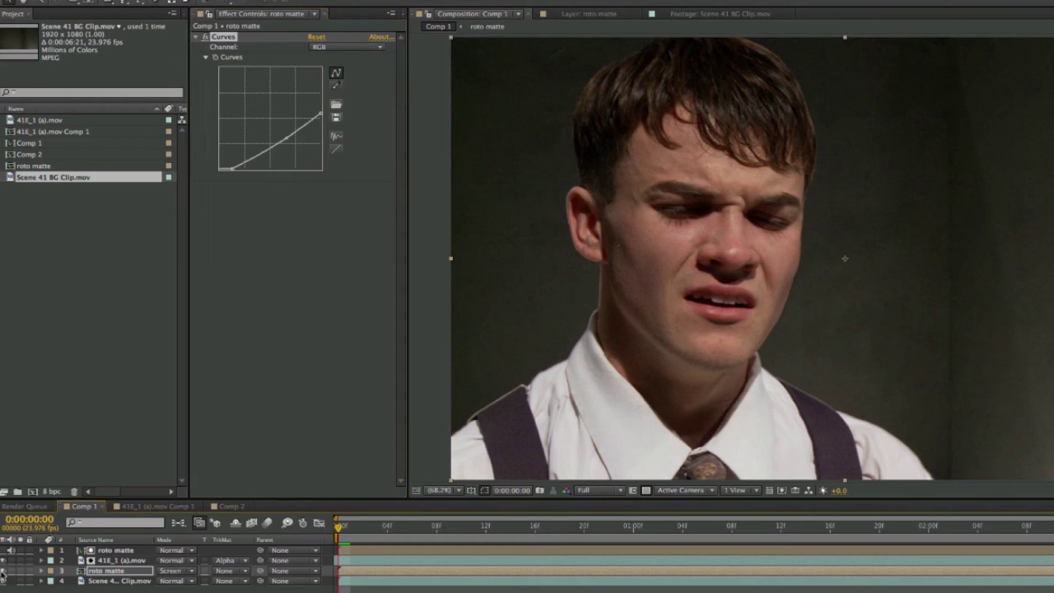
{"action": "left_click", "coordinate": [3, 570]}
{"action": "left_click", "coordinate": [2, 570]}
{"action": "left_click", "coordinate": [4, 571]}
{"action": "left_click", "coordinate": [4, 570]}
{"action": "left_click", "coordinate": [244, 232]}
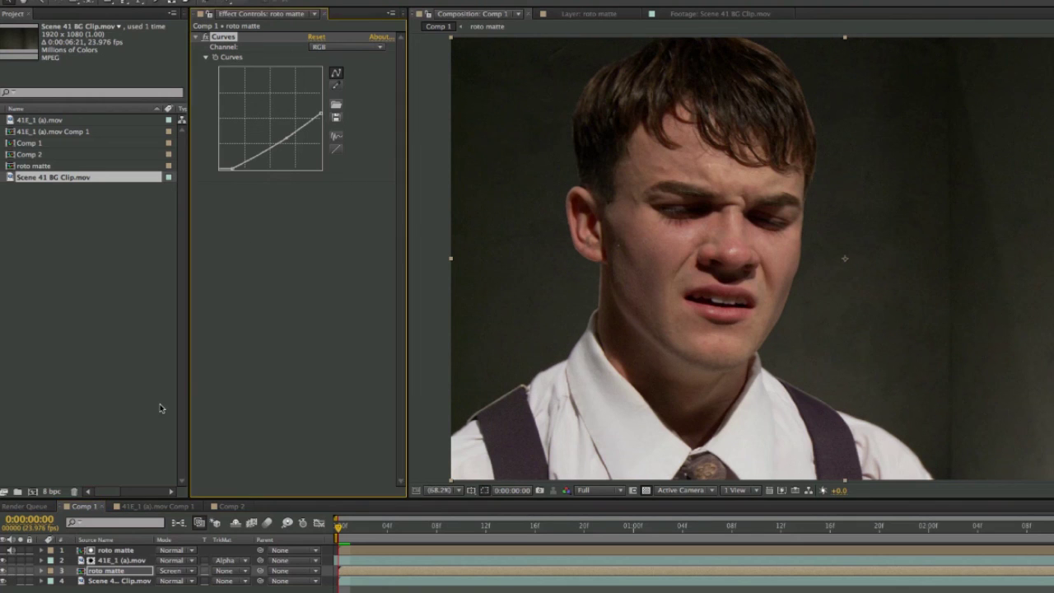
{"action": "left_click", "coordinate": [116, 550]}
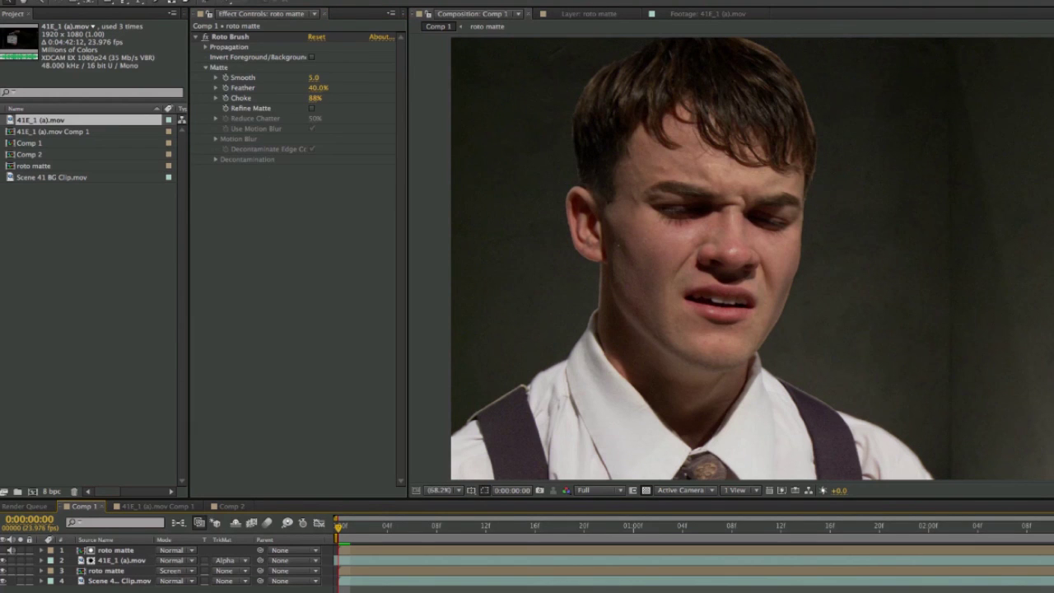
Add Adjustment Layer 1 at the top of Comp 1 and apply Curves to it.
{"action": "left_click", "coordinate": [215, 2]}
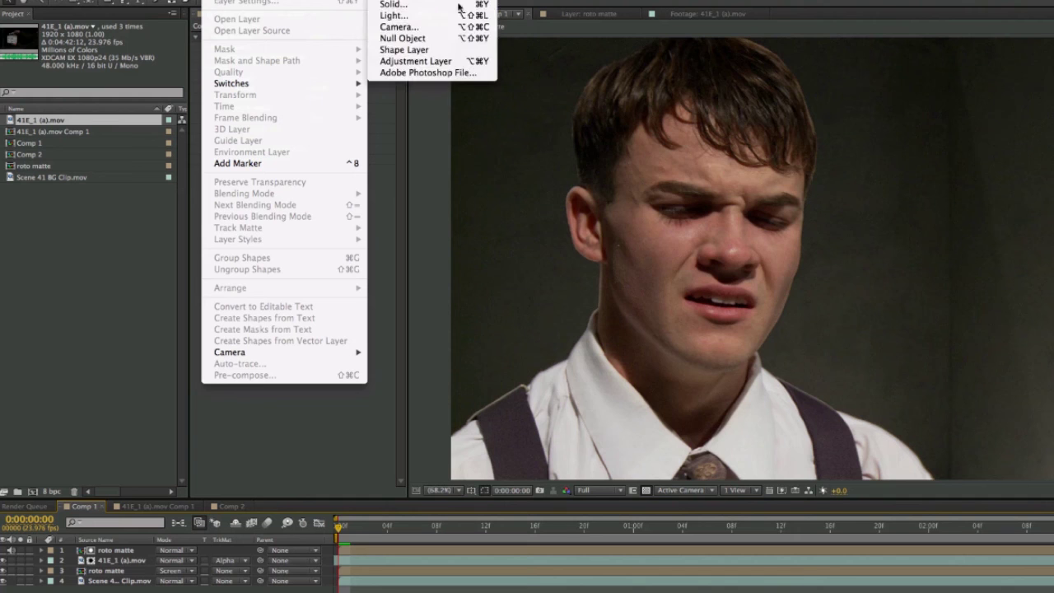
{"action": "left_click", "coordinate": [416, 62]}
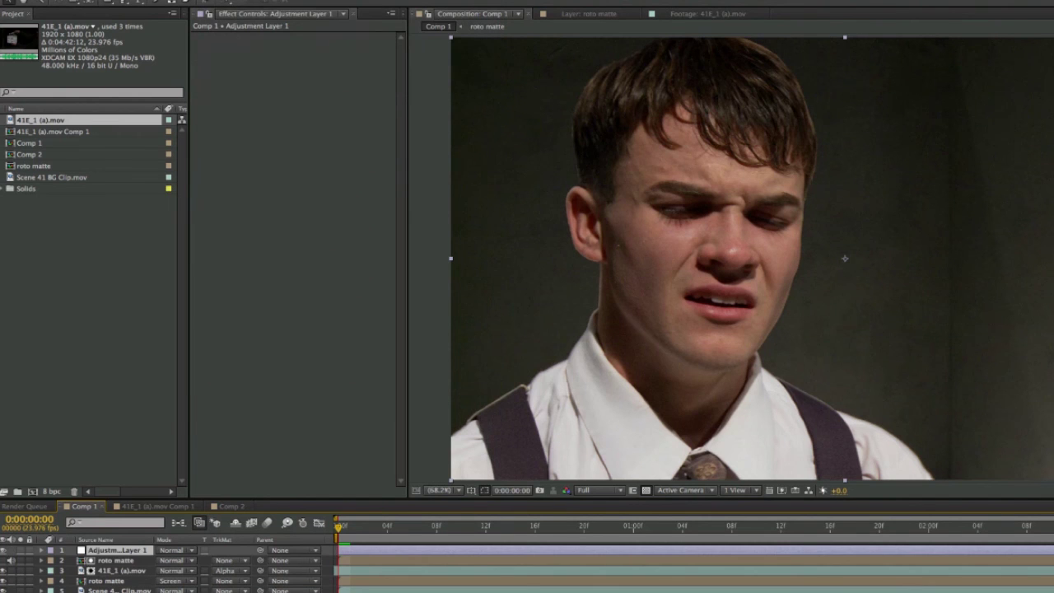
{"action": "left_click", "coordinate": [247, 2]}
{"action": "mouse_move", "coordinate": [301, 164]}
{"action": "mouse_move", "coordinate": [302, 76]}
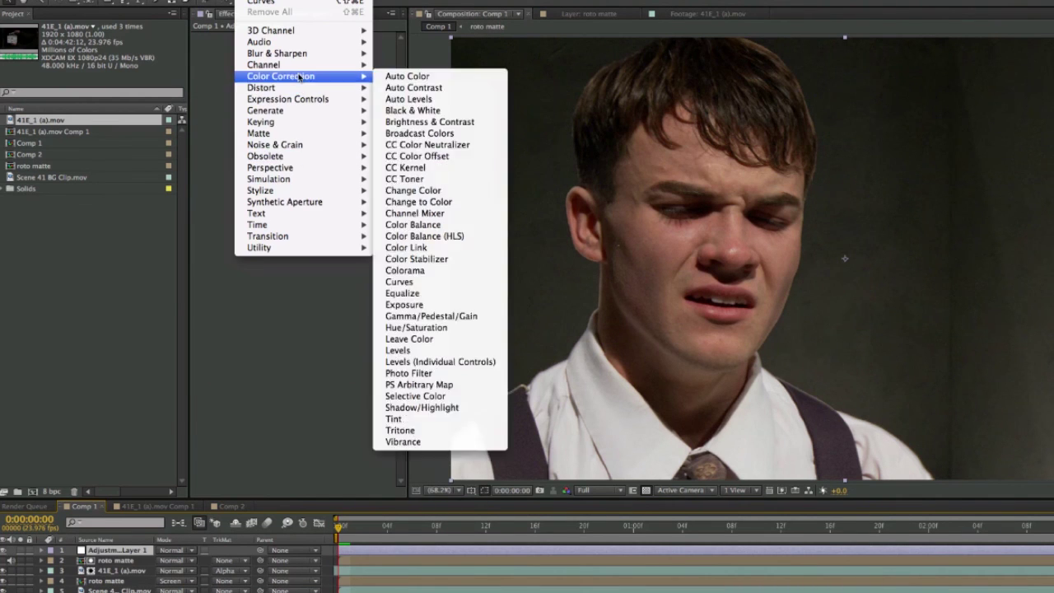
{"action": "left_click", "coordinate": [416, 282]}
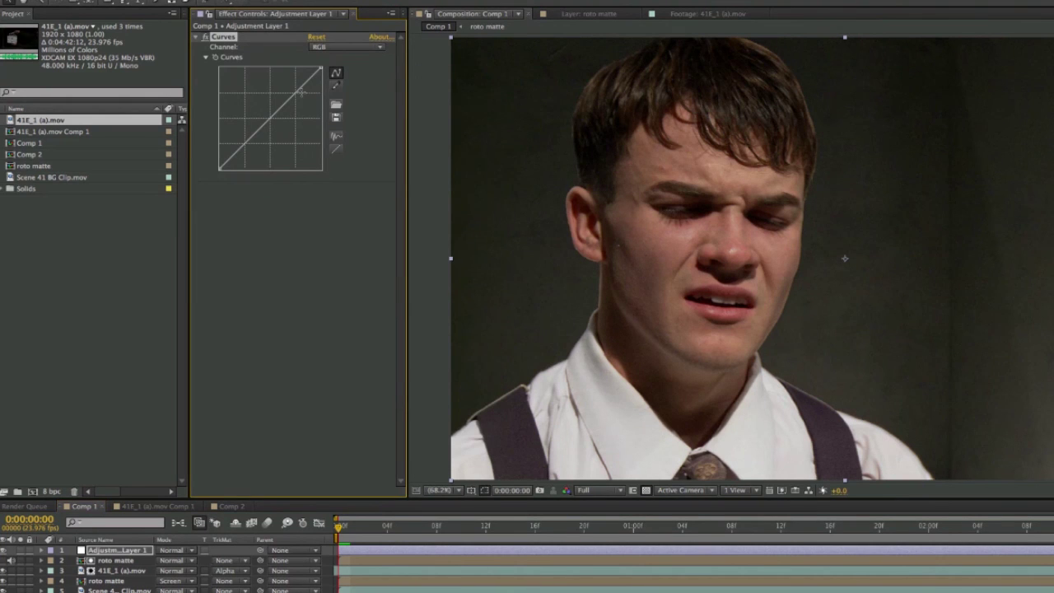
{"action": "left_click", "coordinate": [337, 48]}
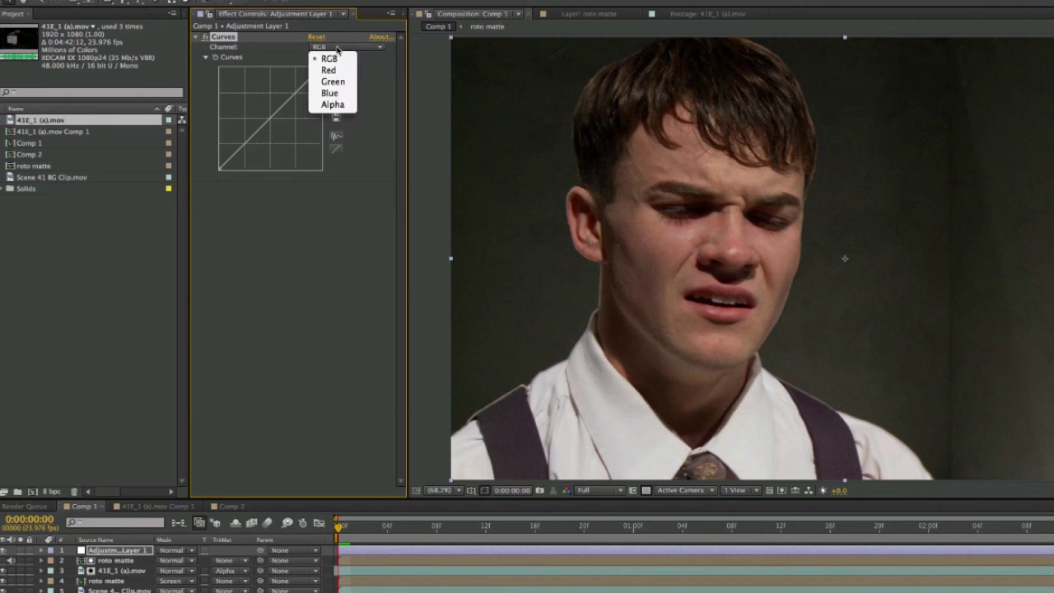
Bend the Blue channel curve up and nudge the Green channel curve down slightly.
{"action": "left_click", "coordinate": [345, 96]}
{"action": "left_click_drag", "start_coordinate": [283, 106], "coordinate": [284, 107]}
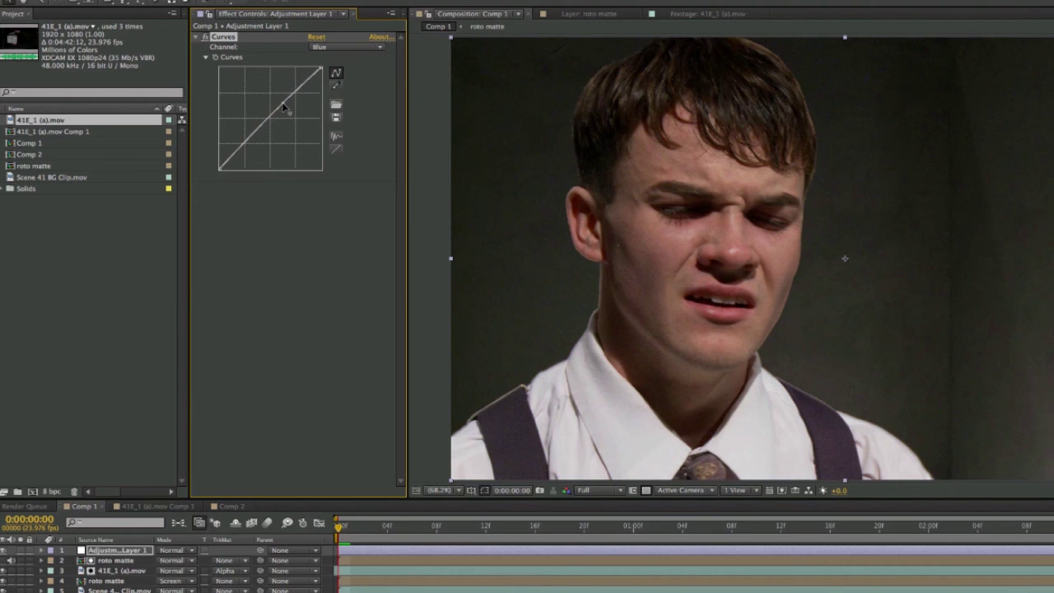
{"action": "left_click", "coordinate": [371, 47]}
{"action": "left_click", "coordinate": [348, 80]}
{"action": "left_click_drag", "start_coordinate": [276, 112], "coordinate": [276, 113]}
Shape the RGB curve into a gentle darkening S-curve and preview the graded comp.
{"action": "left_click", "coordinate": [338, 48]}
{"action": "left_click", "coordinate": [332, 62]}
{"action": "left_click_drag", "start_coordinate": [237, 162], "coordinate": [235, 155]}
{"action": "left_click_drag", "start_coordinate": [300, 96], "coordinate": [299, 94]}
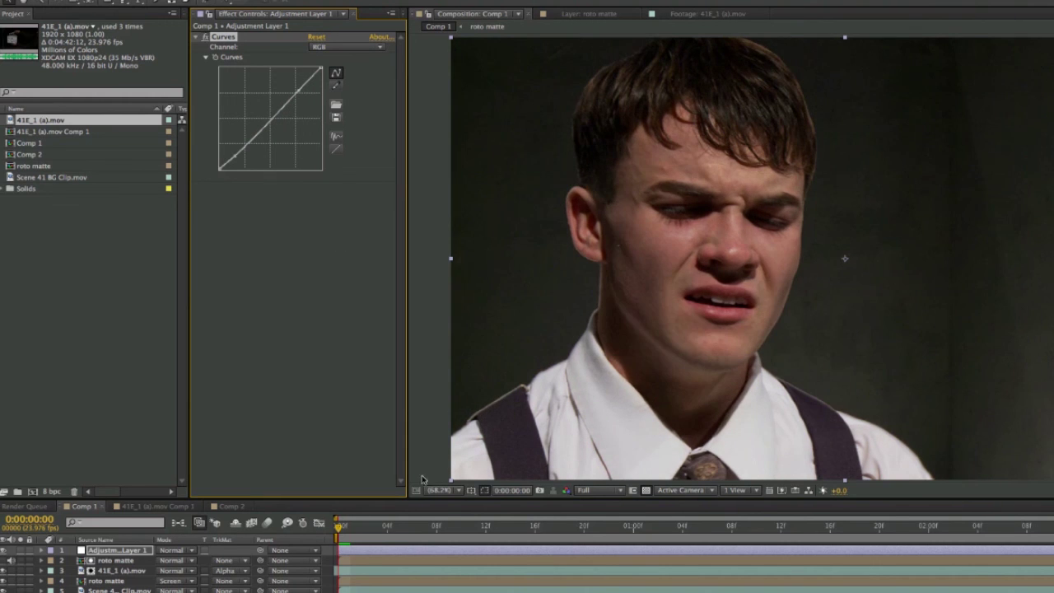
{"action": "key", "text": "space"}
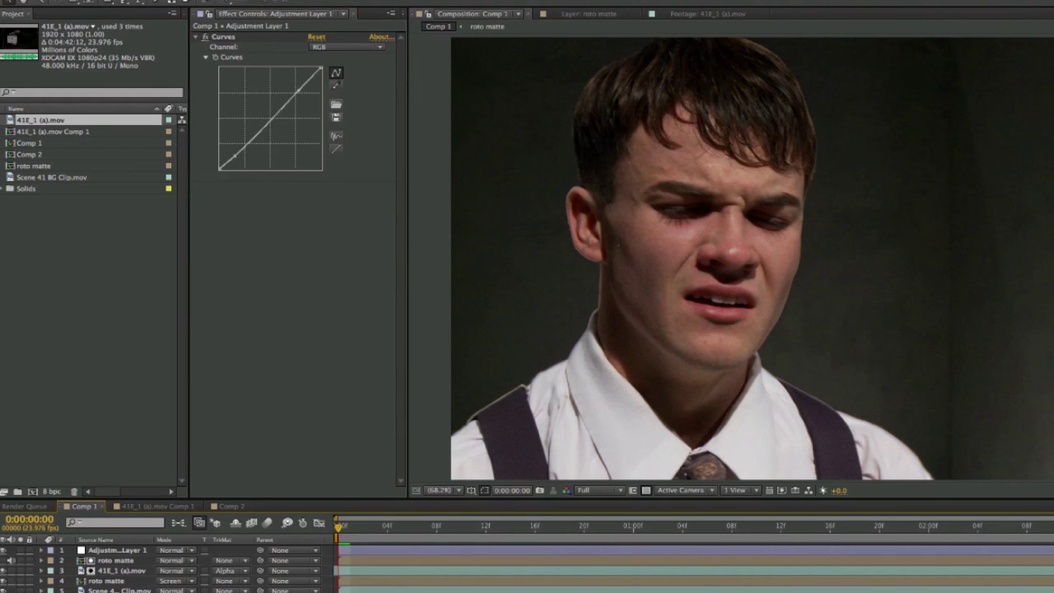